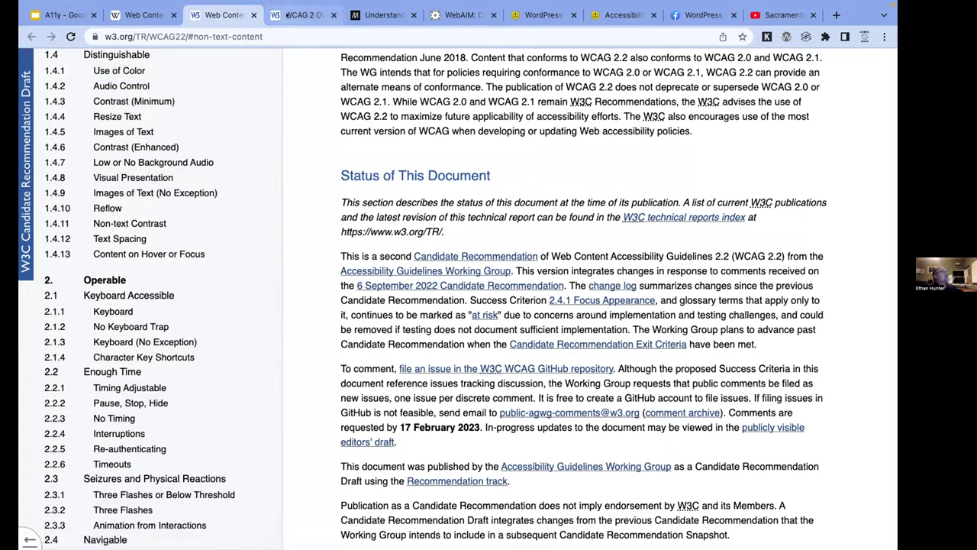
Review the four principles and the WCAG 2.1 sections of MDN's article on understanding the Web Content Accessibility Guidelines
{"action": "left_click", "coordinate": [377, 15]}
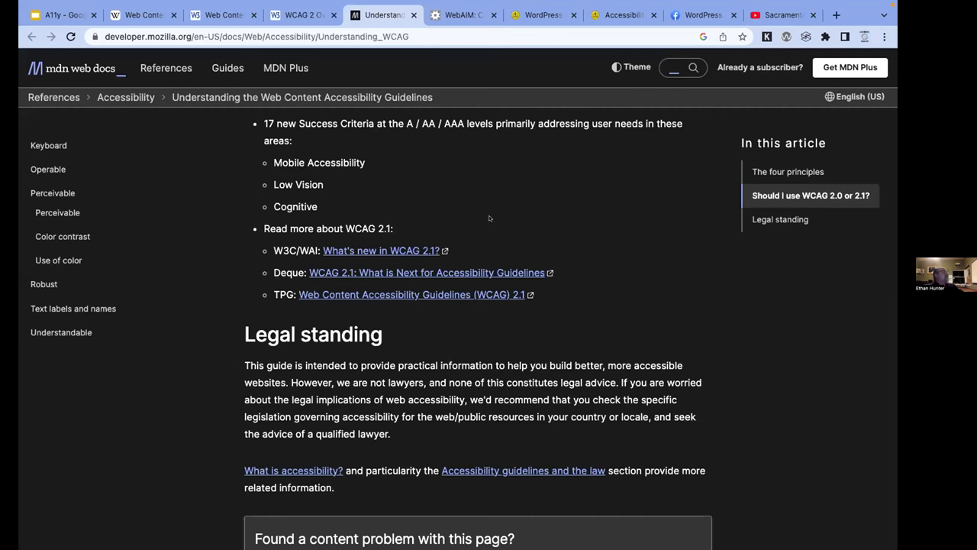
{"action": "scroll", "coordinate": [489, 218], "scroll_direction": "up", "scroll_amount": 10}
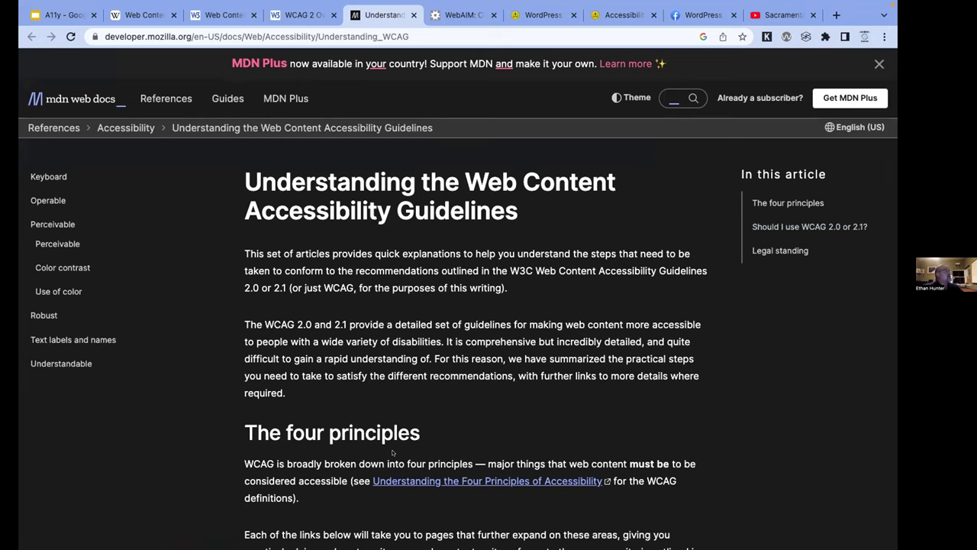
{"action": "scroll", "coordinate": [393, 453], "scroll_direction": "down", "scroll_amount": 3}
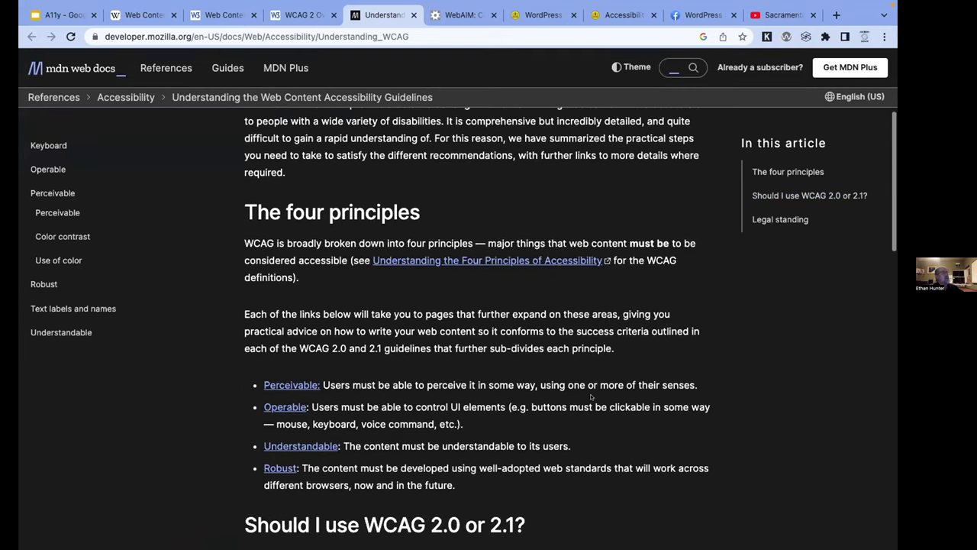
{"action": "scroll", "coordinate": [590, 396], "scroll_direction": "down", "scroll_amount": 1}
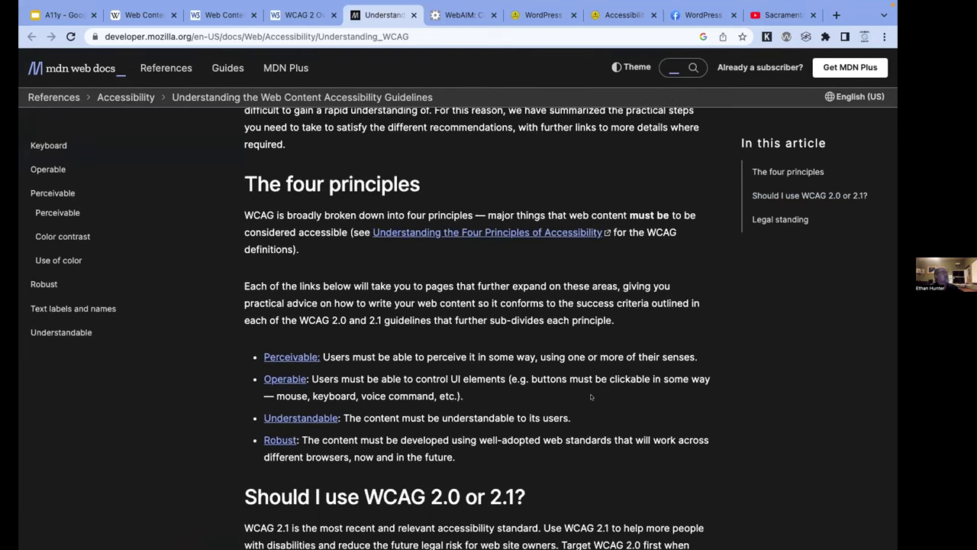
{"action": "scroll", "coordinate": [590, 396], "scroll_direction": "down", "scroll_amount": 1}
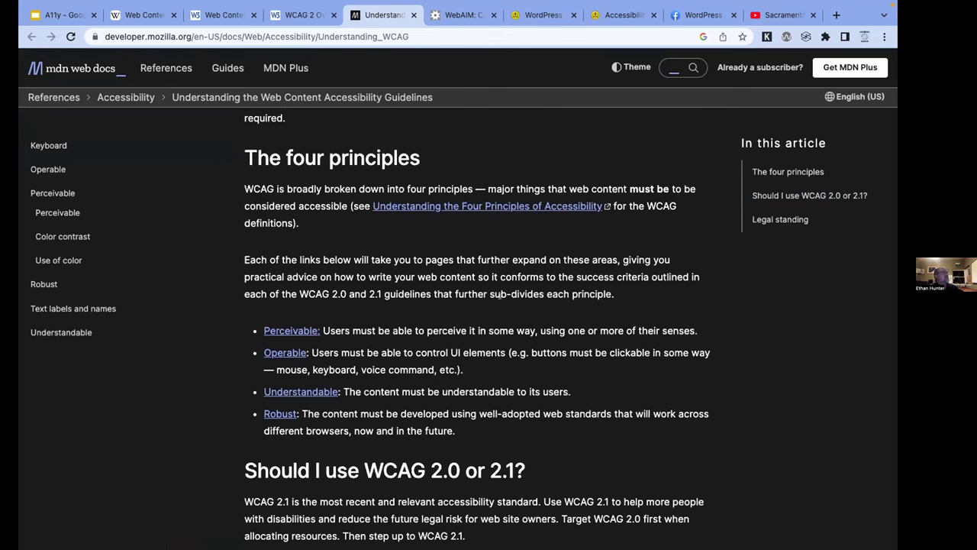
{"action": "scroll", "coordinate": [311, 331], "scroll_direction": "up", "scroll_amount": 5}
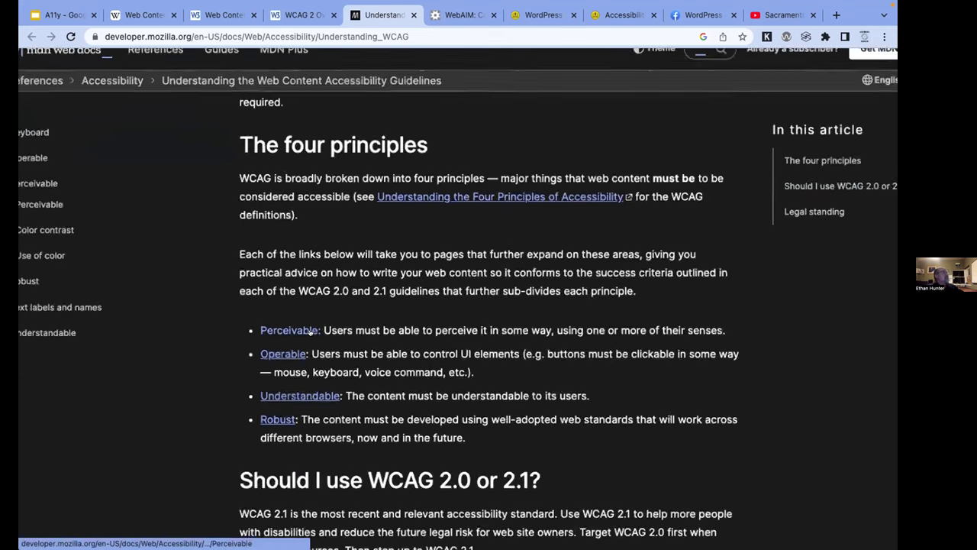
{"action": "scroll", "coordinate": [311, 331], "scroll_direction": "down", "scroll_amount": 5}
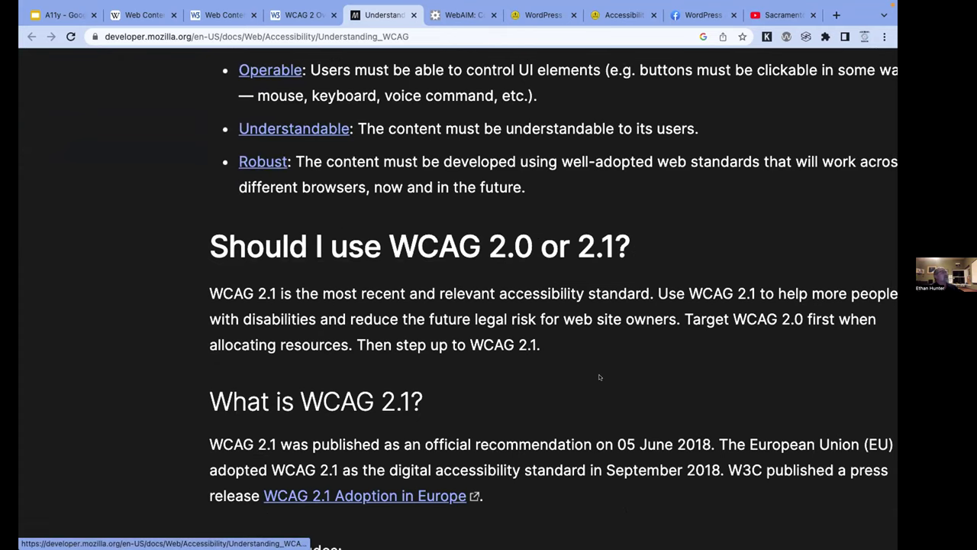
{"action": "scroll", "coordinate": [599, 375], "scroll_direction": "down", "scroll_amount": 10}
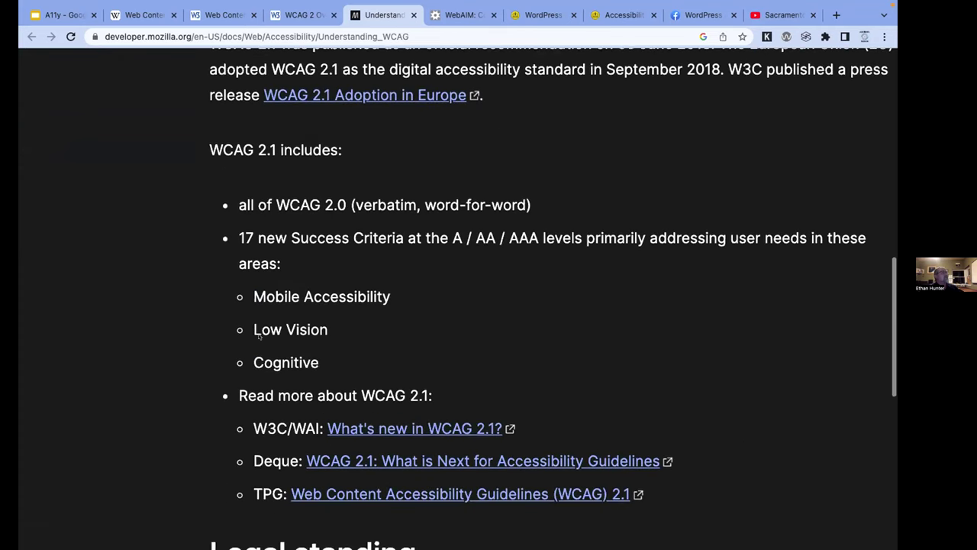
{"action": "scroll", "coordinate": [558, 327], "scroll_direction": "down", "scroll_amount": 3}
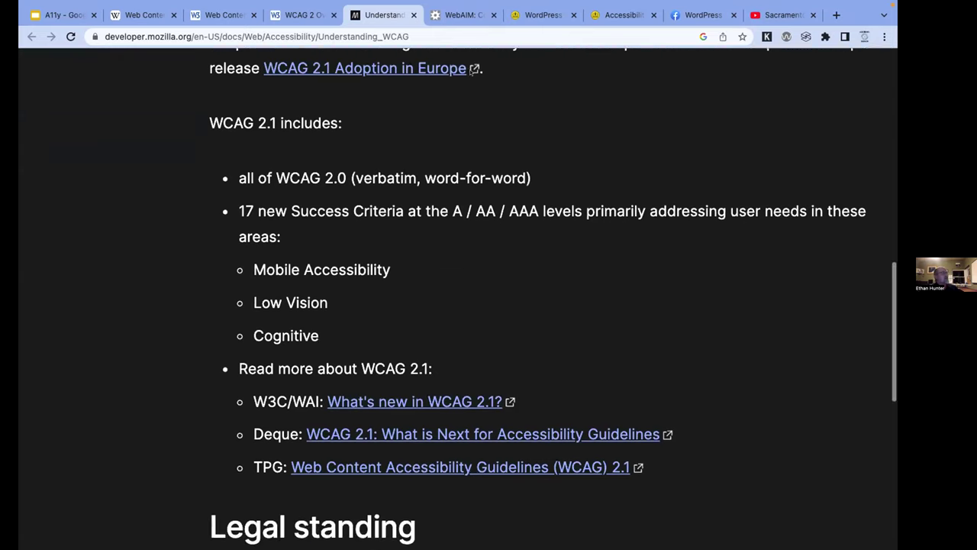
Examine WebAIM's Contrast Checker page, including the normal and large text results, the interface component result and the Explanation section
{"action": "left_click", "coordinate": [463, 15]}
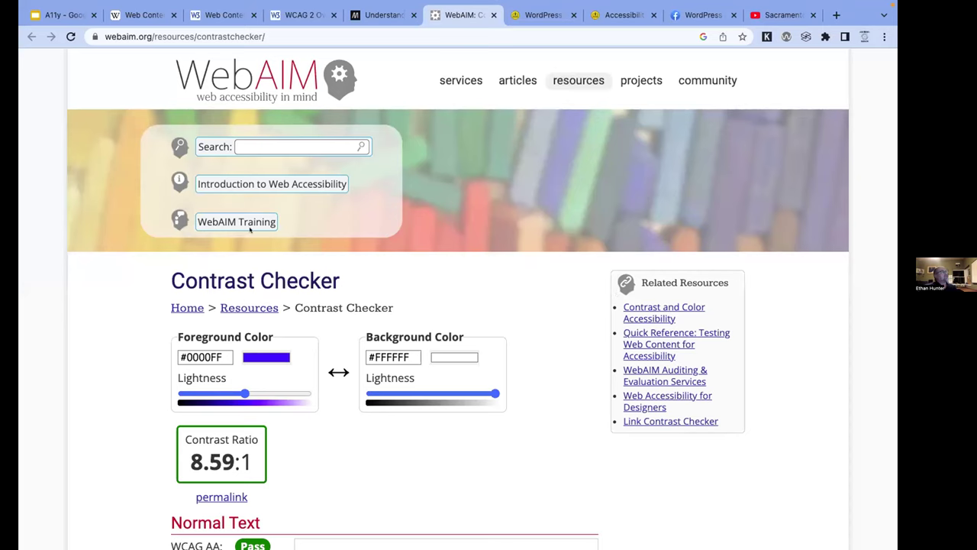
{"action": "scroll", "coordinate": [503, 320], "scroll_direction": "down", "scroll_amount": 1}
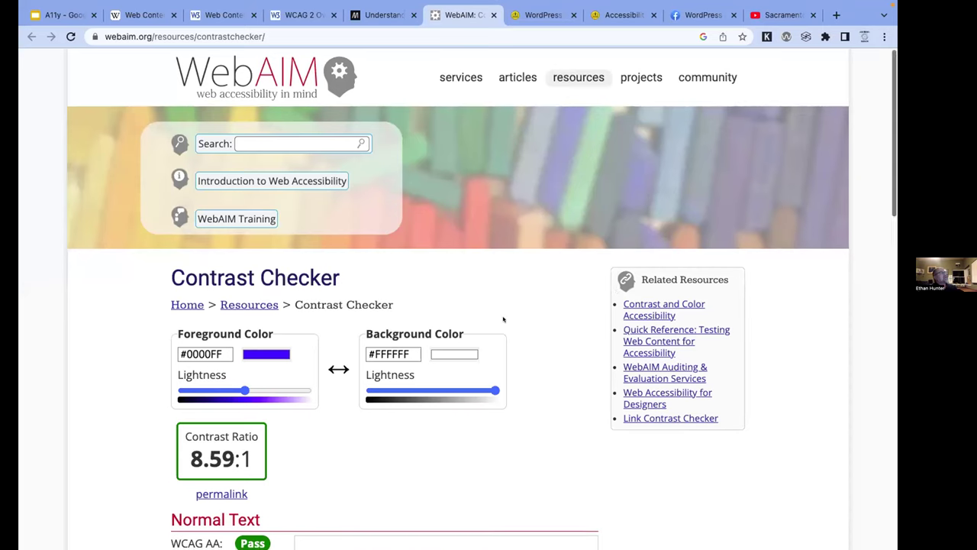
{"action": "scroll", "coordinate": [503, 319], "scroll_direction": "down", "scroll_amount": 3}
{"action": "scroll", "coordinate": [587, 298], "scroll_direction": "down", "scroll_amount": 6}
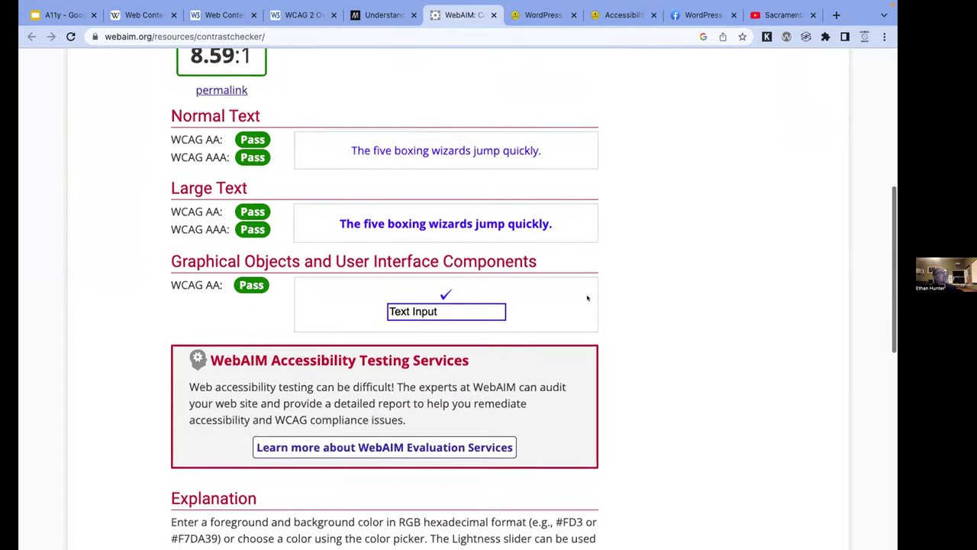
{"action": "scroll", "coordinate": [587, 298], "scroll_direction": "down", "scroll_amount": 2}
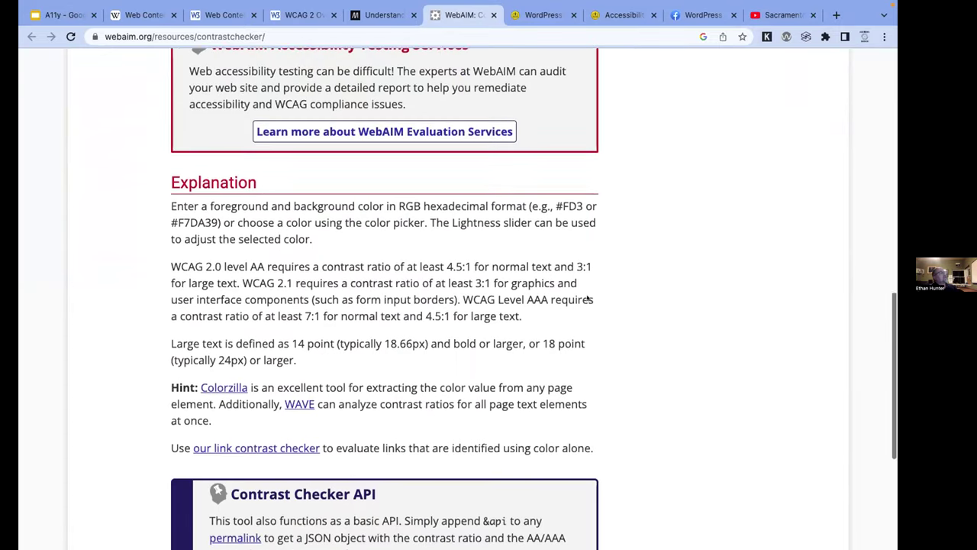
{"action": "scroll", "coordinate": [502, 299], "scroll_direction": "down", "scroll_amount": 2}
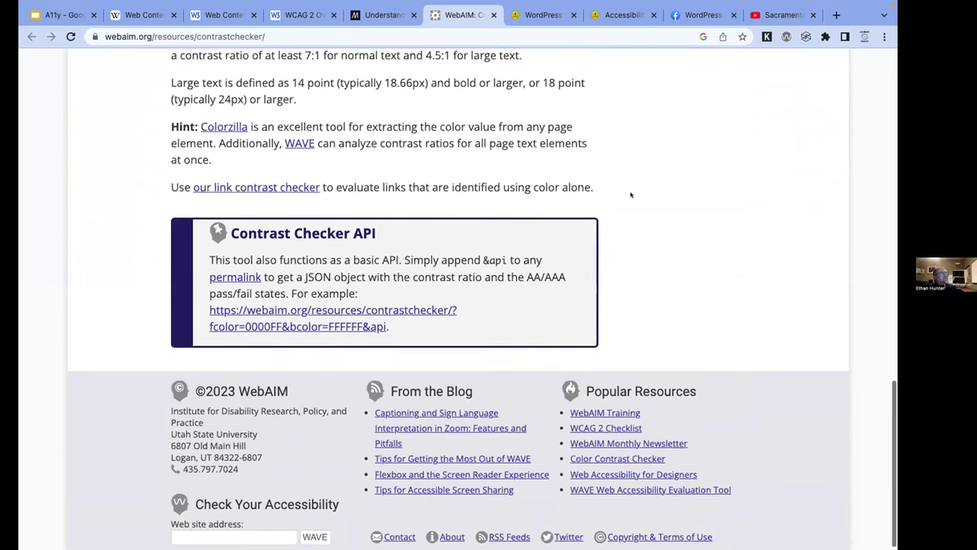
{"action": "scroll", "coordinate": [631, 194], "scroll_direction": "up", "scroll_amount": 2}
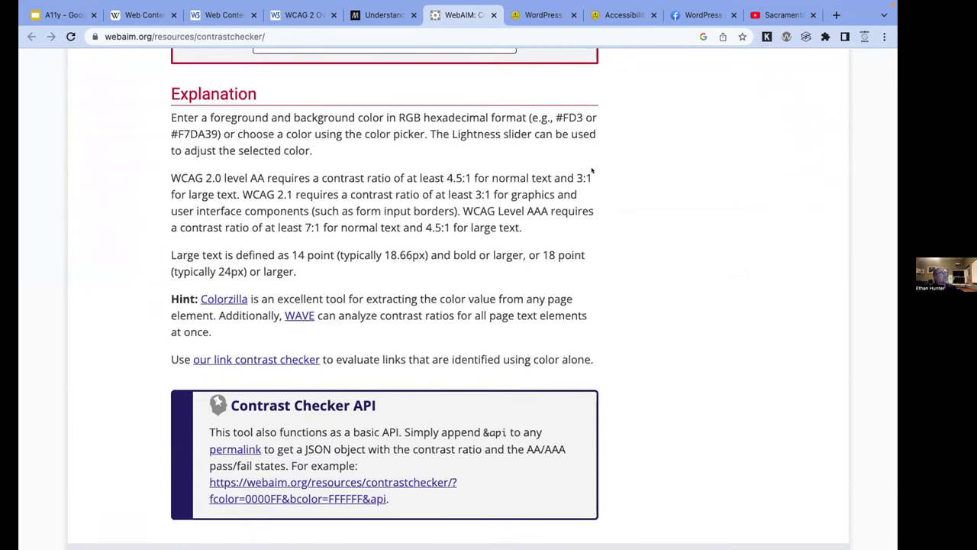
{"action": "scroll", "coordinate": [589, 168], "scroll_direction": "up", "scroll_amount": 4}
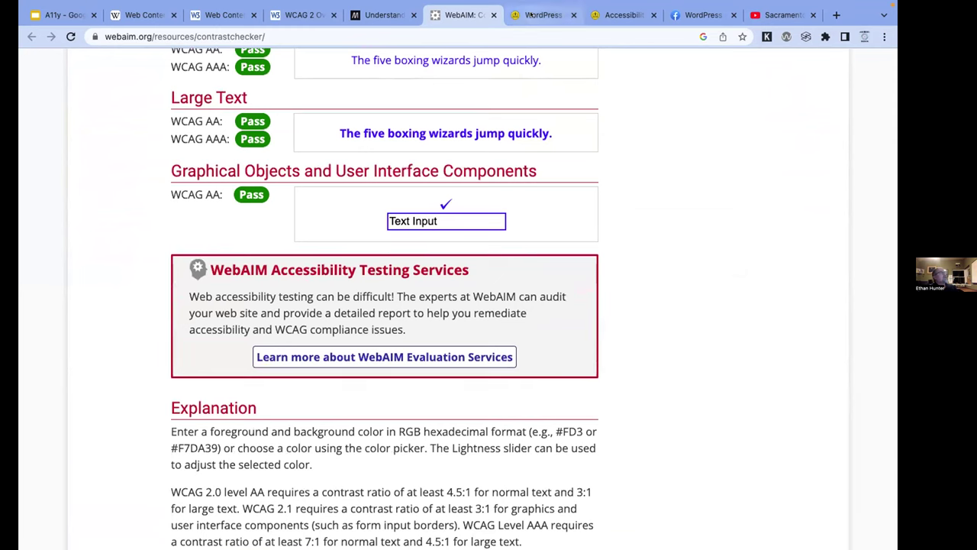
View Equalize Digital's WordPress Accessibility Meetup page and the site's list of Accessibility Checker links
{"action": "left_click", "coordinate": [530, 15]}
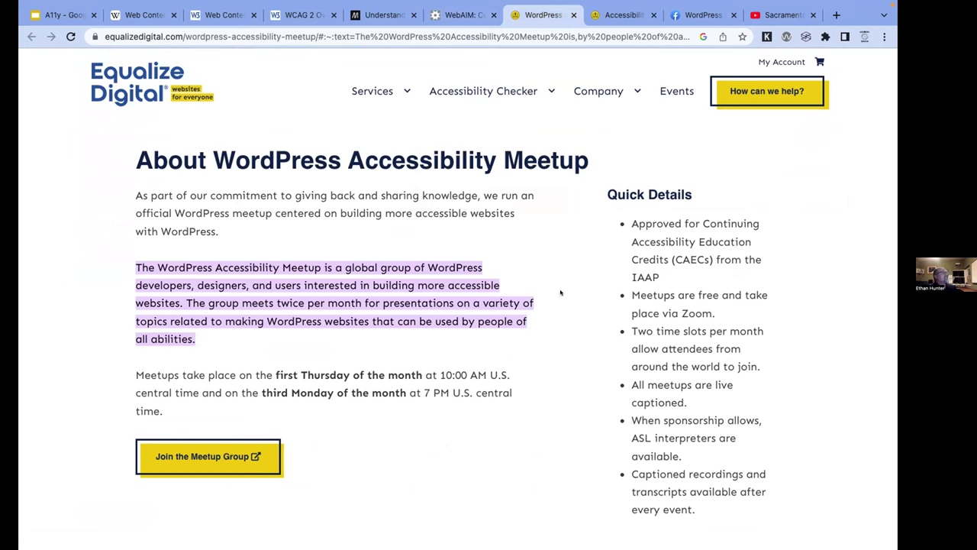
{"action": "scroll", "coordinate": [266, 132], "scroll_direction": "up", "scroll_amount": 3}
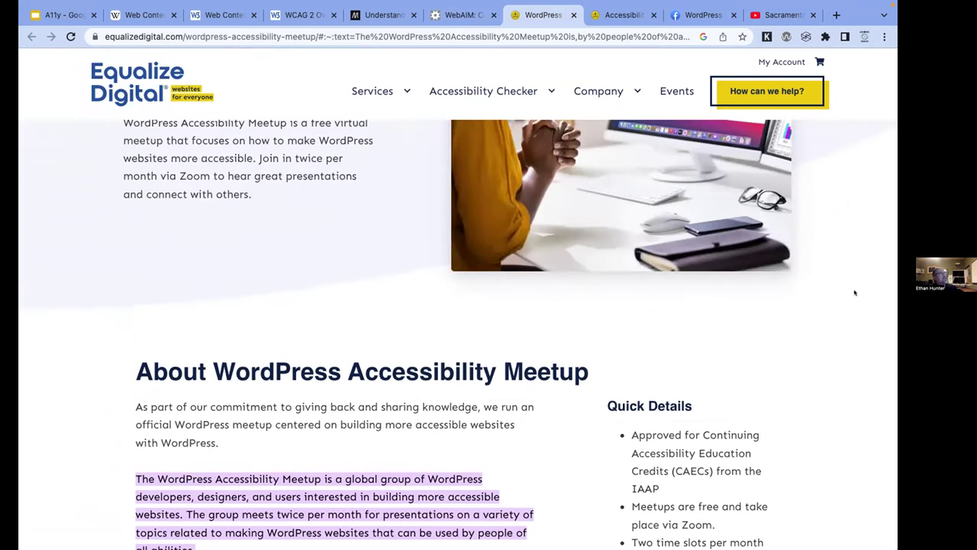
{"action": "mouse_move", "coordinate": [541, 94]}
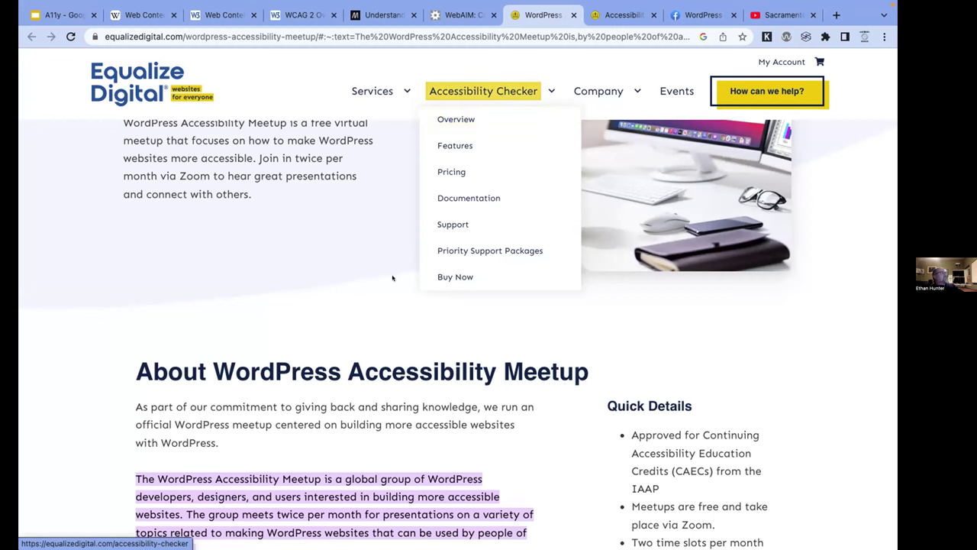
Look through Equalize Digital's Accessibility Checker plugin page, from its introduction to the section on easier accessibility testing
{"action": "left_click", "coordinate": [620, 15]}
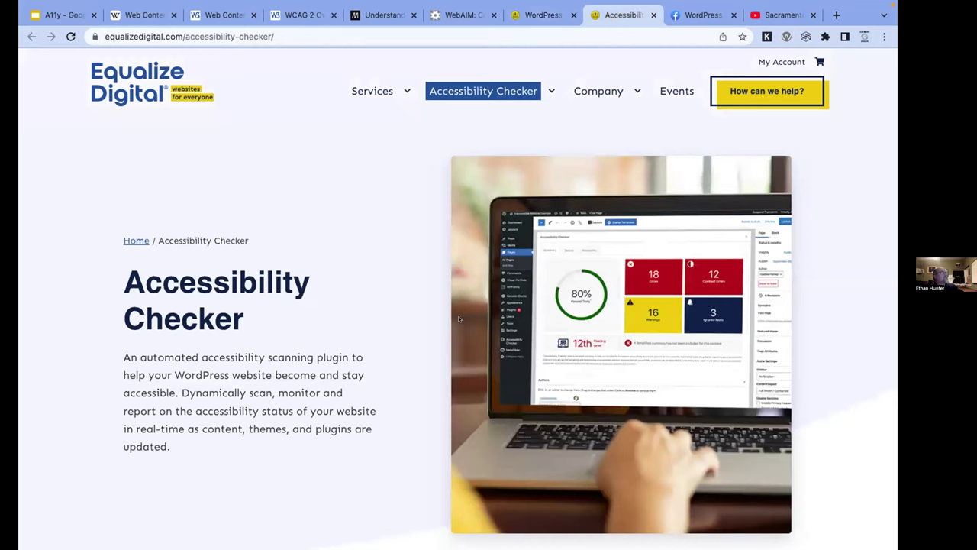
{"action": "scroll", "coordinate": [459, 319], "scroll_direction": "down", "scroll_amount": 4}
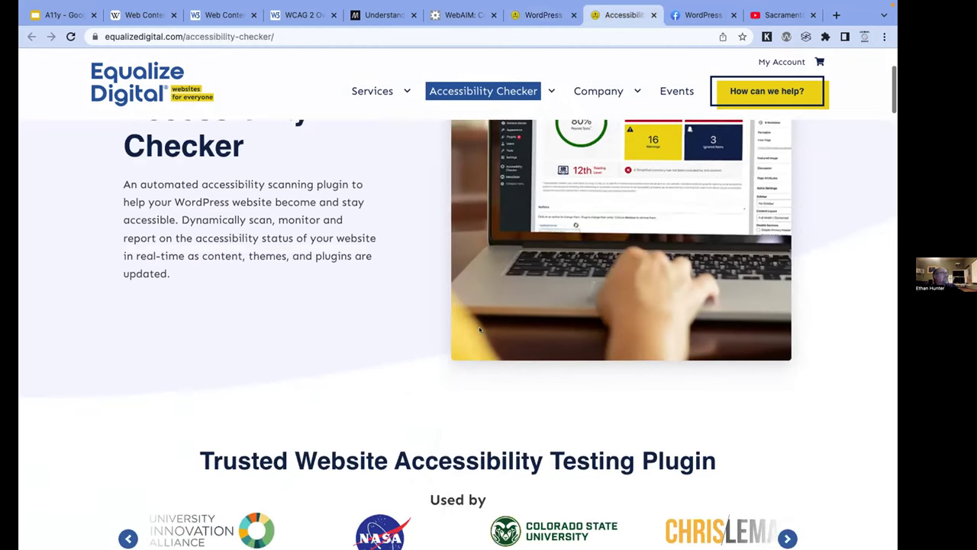
{"action": "scroll", "coordinate": [619, 405], "scroll_direction": "down", "scroll_amount": 1}
{"action": "scroll", "coordinate": [618, 405], "scroll_direction": "down", "scroll_amount": 1}
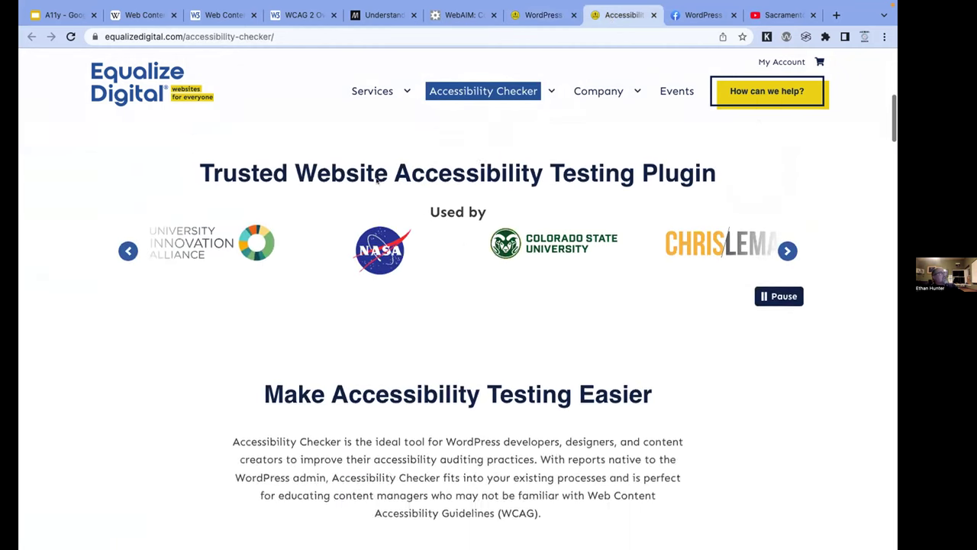
{"action": "scroll", "coordinate": [207, 192], "scroll_direction": "up", "scroll_amount": 6}
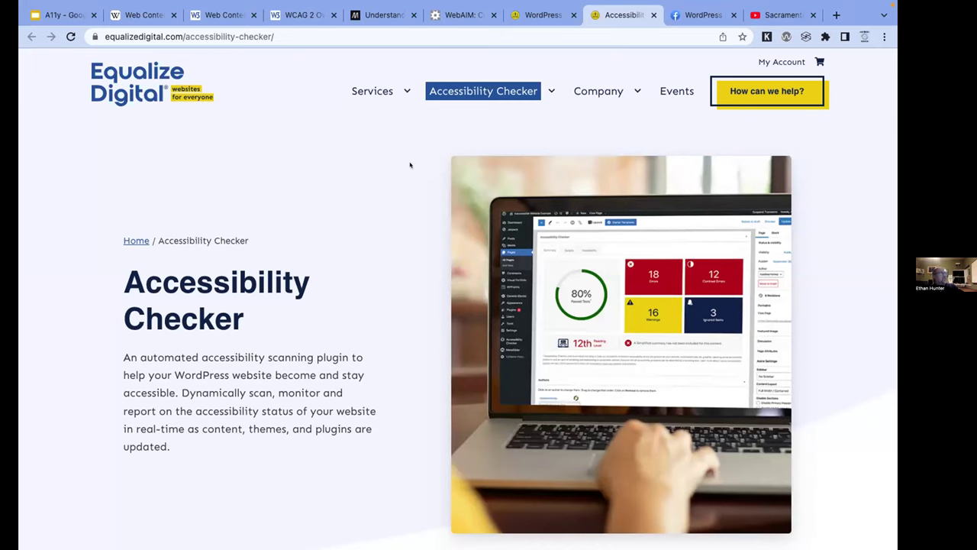
View the WordPress Accessibility Facebook group page and the Sacramento WP Meetup YouTube channel
{"action": "left_click", "coordinate": [695, 15]}
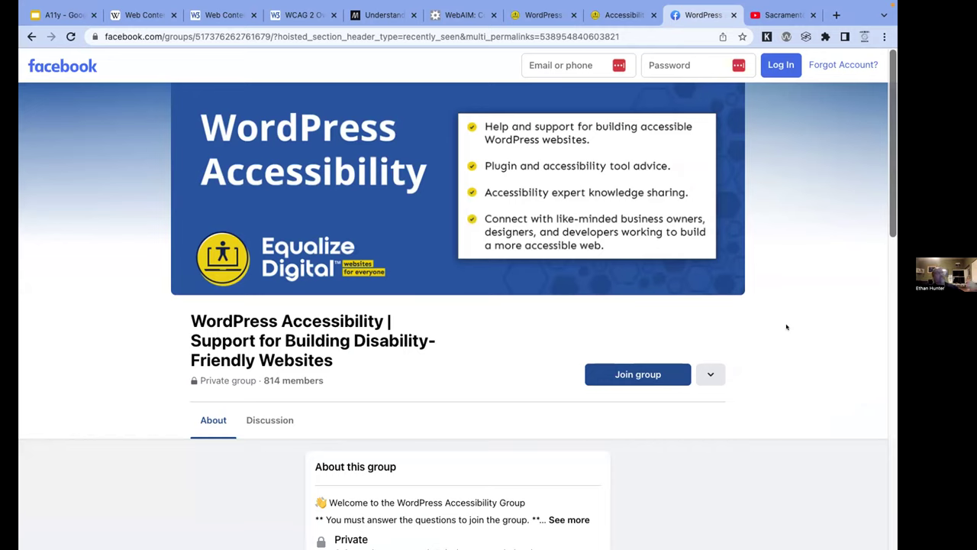
{"action": "left_click", "coordinate": [782, 14]}
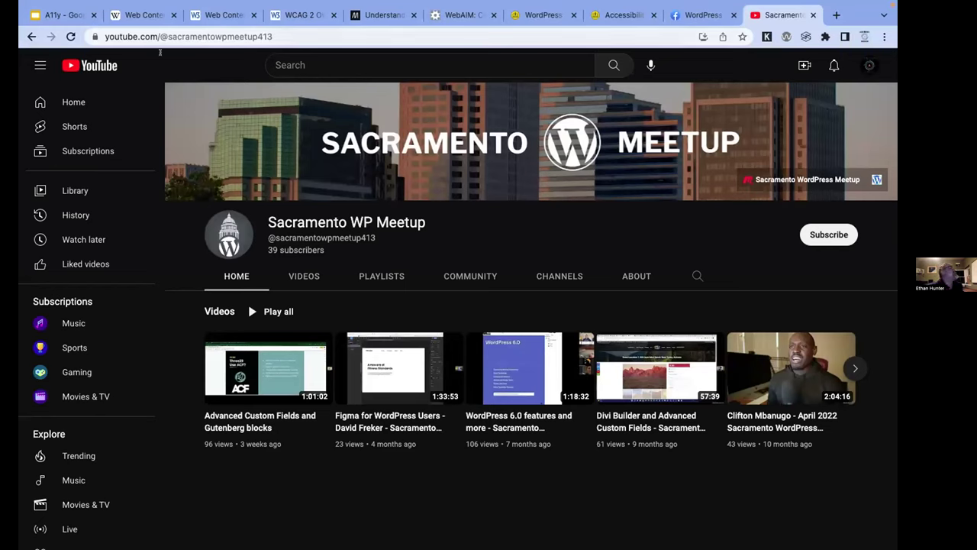
Open the developer tools on Wikipedia's Web Content Accessibility Guidelines article and change the emulated device from iPhone SE to Responsive
{"action": "left_click", "coordinate": [147, 15]}
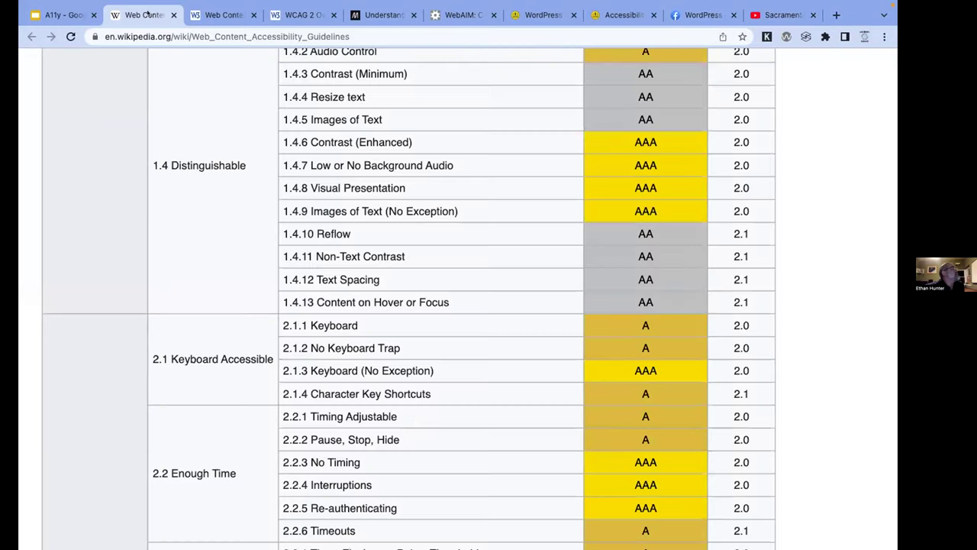
{"action": "right_click", "coordinate": [118, 173]}
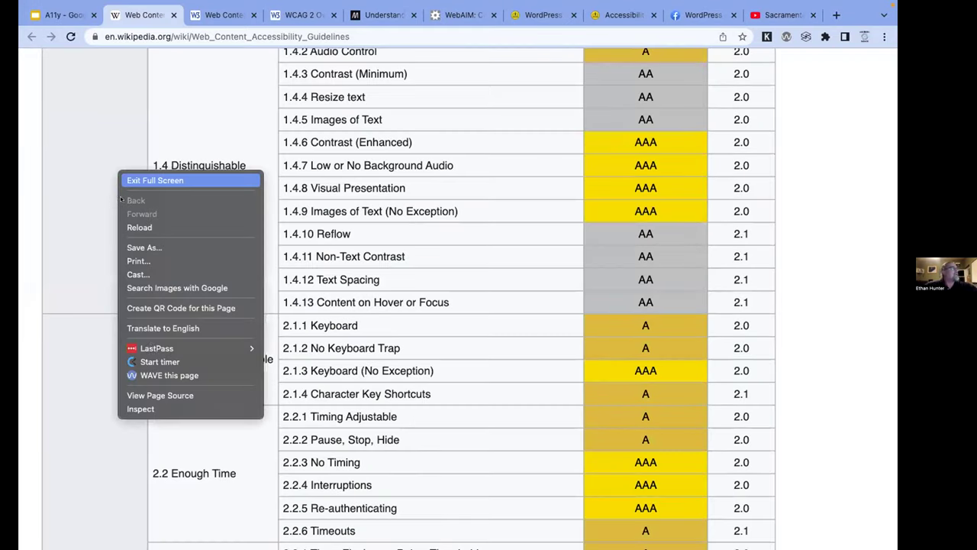
{"action": "left_click", "coordinate": [149, 407]}
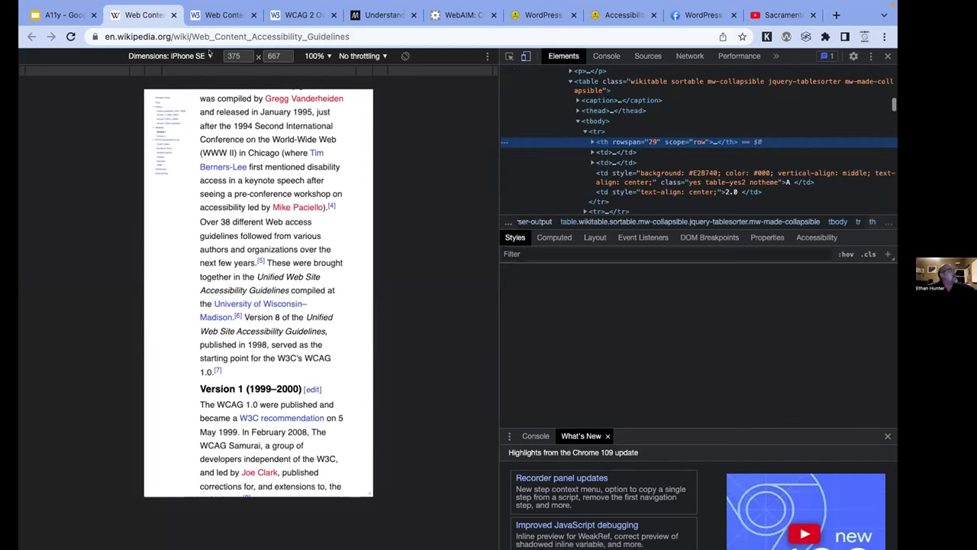
{"action": "left_click", "coordinate": [170, 56]}
{"action": "left_click", "coordinate": [161, 71]}
Try emulated viewport widths of 2000 and 9999 pixels for the article
{"action": "double_click", "coordinate": [235, 55]}
{"action": "type", "text": "2000"}
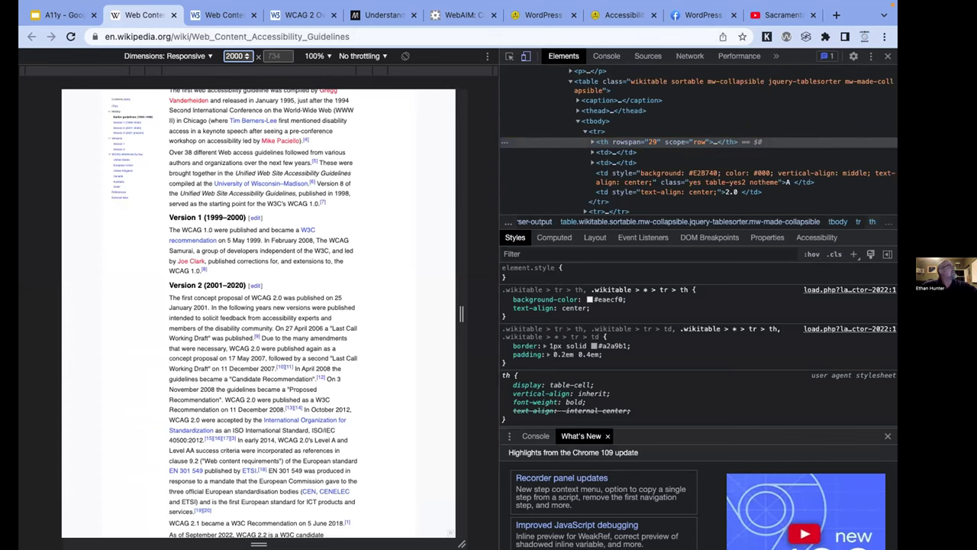
{"action": "key", "text": "Return"}
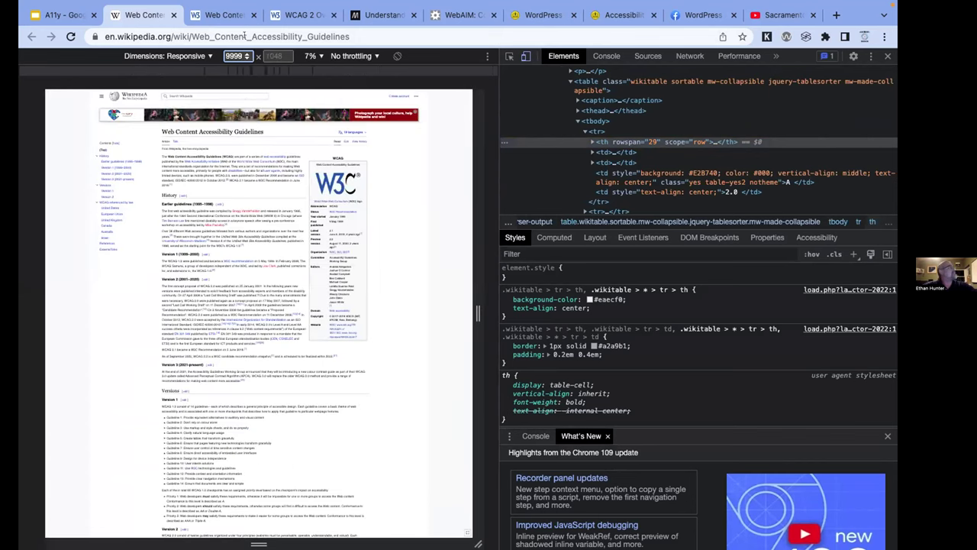
{"action": "type", "text": "999"}
Set the responsive viewport width to 1200 pixels
{"action": "key", "text": "BackSpace"}
{"action": "key", "text": "BackSpace"}
{"action": "key", "text": "BackSpace"}
{"action": "type", "text": "1200"}
{"action": "key", "text": "Return"}
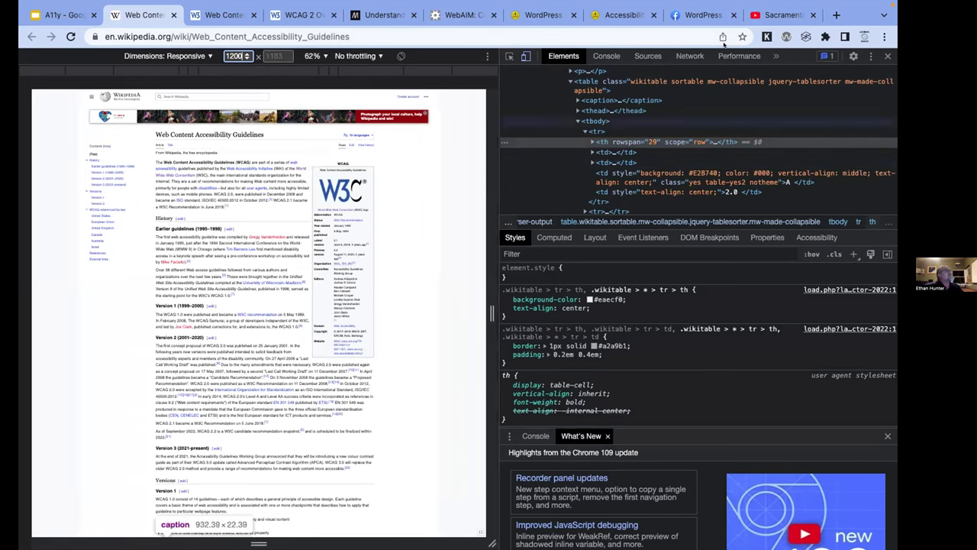
Run a Lighthouse page-load analysis of the article in Navigation mode for Mobile, with Accessibility as the only selected category
{"action": "left_click", "coordinate": [772, 56]}
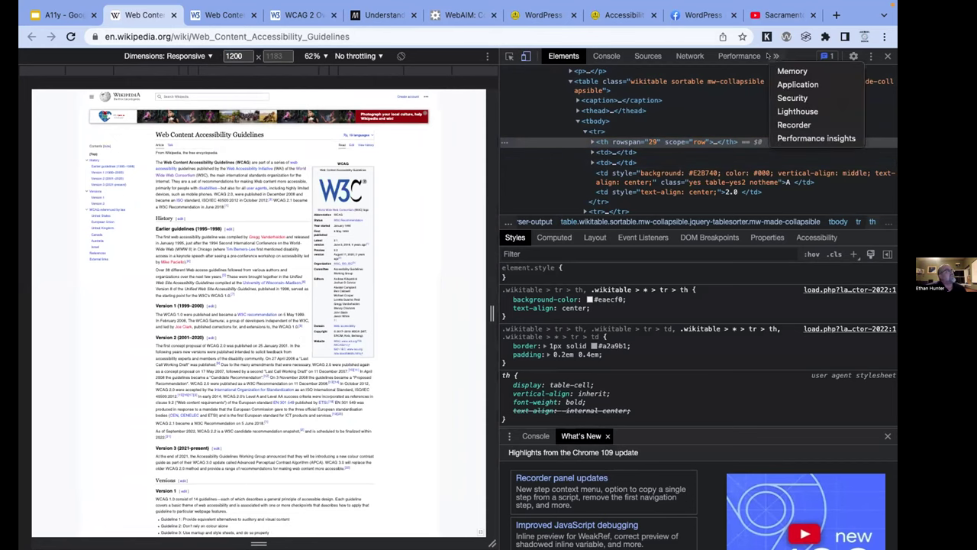
{"action": "left_click", "coordinate": [800, 111]}
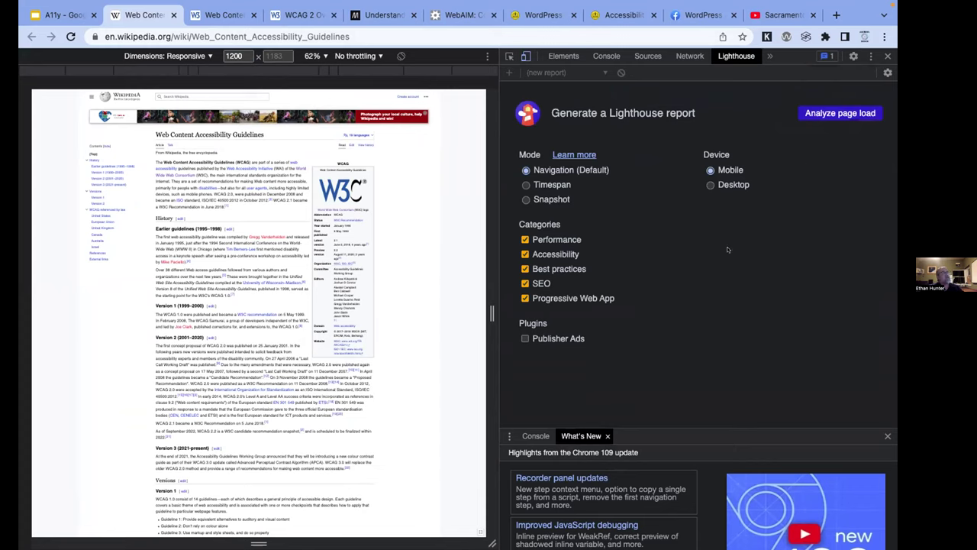
{"action": "left_click", "coordinate": [525, 240]}
{"action": "left_click", "coordinate": [523, 269]}
{"action": "left_click", "coordinate": [525, 284]}
{"action": "left_click", "coordinate": [525, 298]}
{"action": "left_click", "coordinate": [816, 113]}
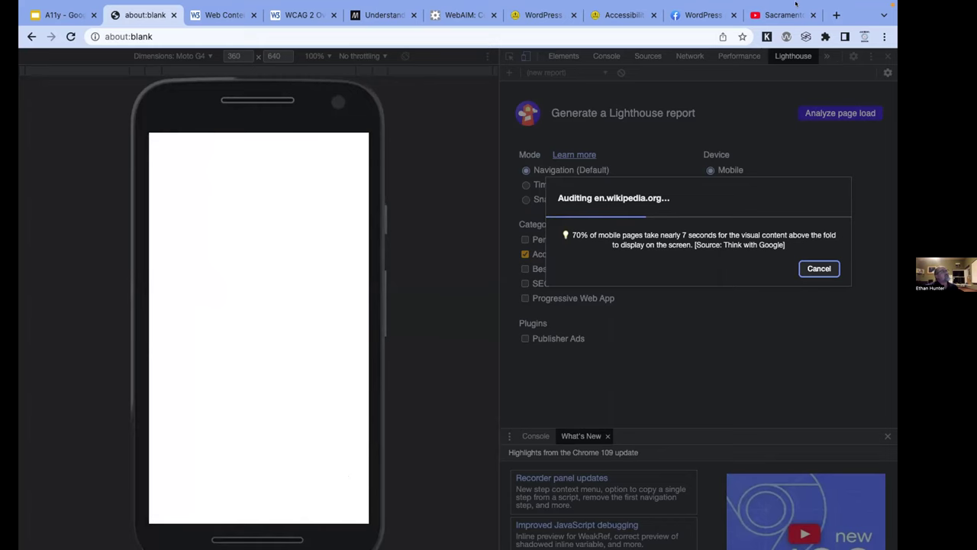
{"action": "mouse_move", "coordinate": [797, 3]}
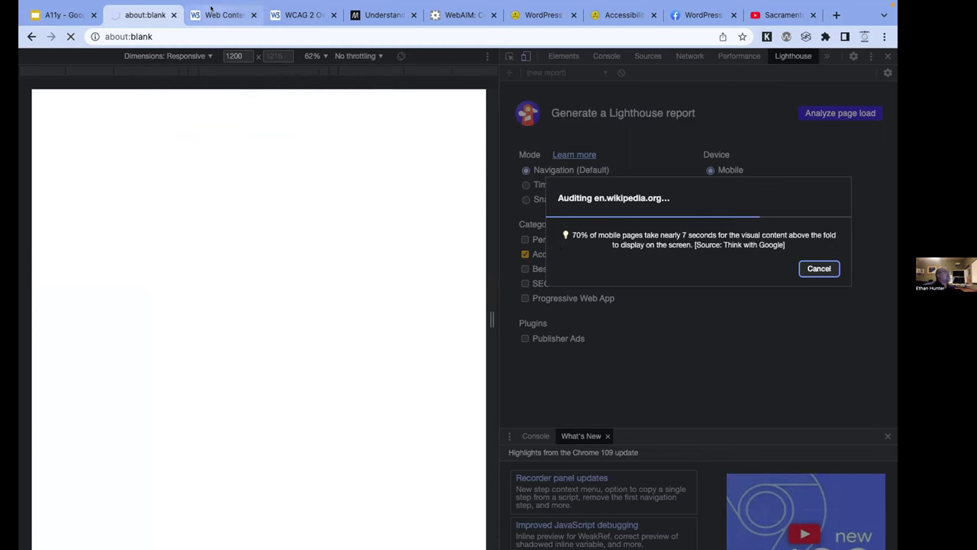
Switch to the W3C WCAG 2.2 document, activate the Kontrast contrast checker and bring up its extension options to show its name
{"action": "key", "text": "ctrl+Tab"}
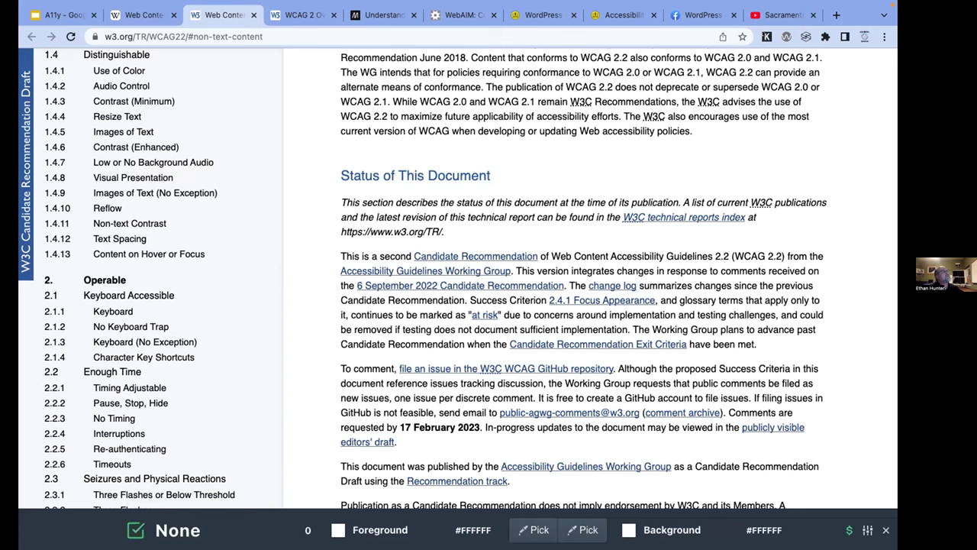
{"action": "left_click", "coordinate": [767, 36]}
{"action": "left_click", "coordinate": [766, 36]}
{"action": "right_click", "coordinate": [767, 36]}
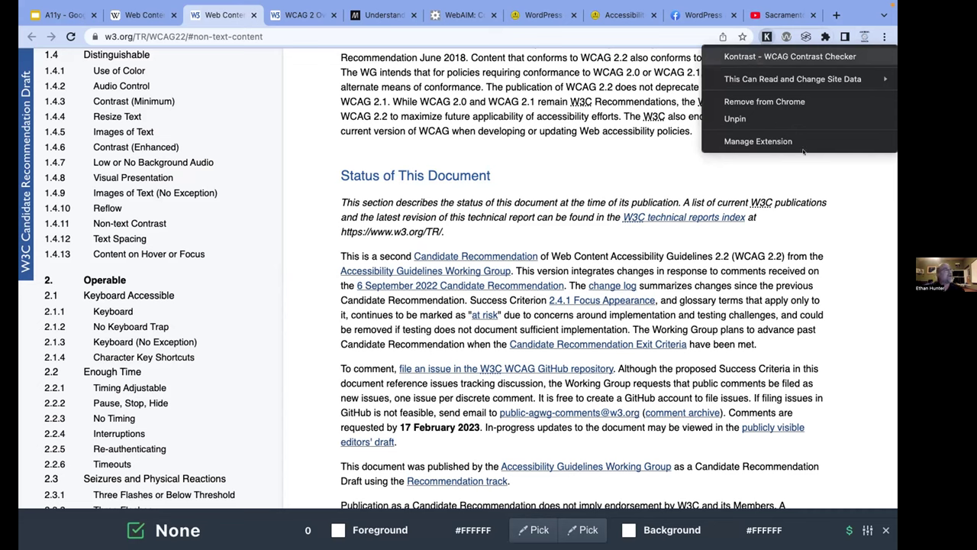
{"action": "left_click", "coordinate": [875, 170]}
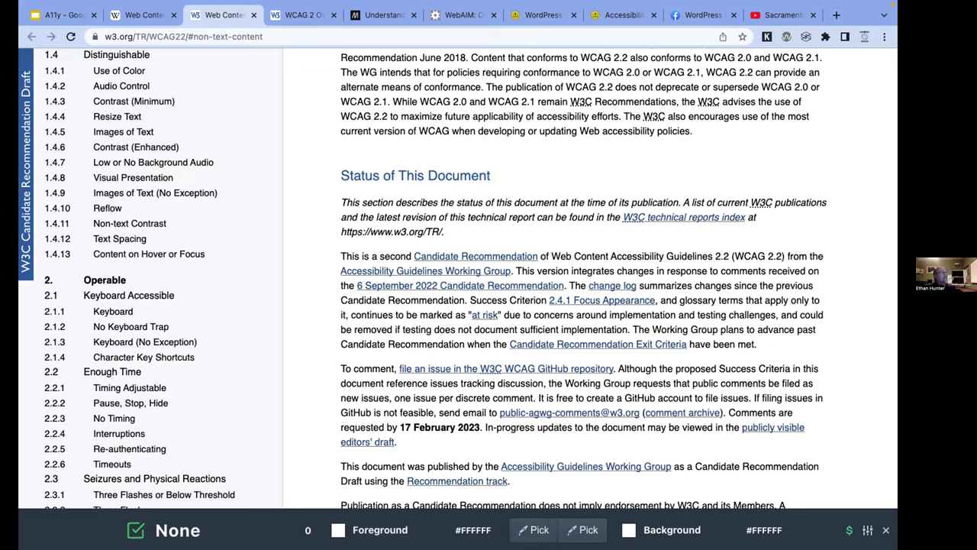
Check link contrast in the WCAG 2.2 document by sampling the blue link text as foreground and the white page as background
{"action": "left_click", "coordinate": [535, 529]}
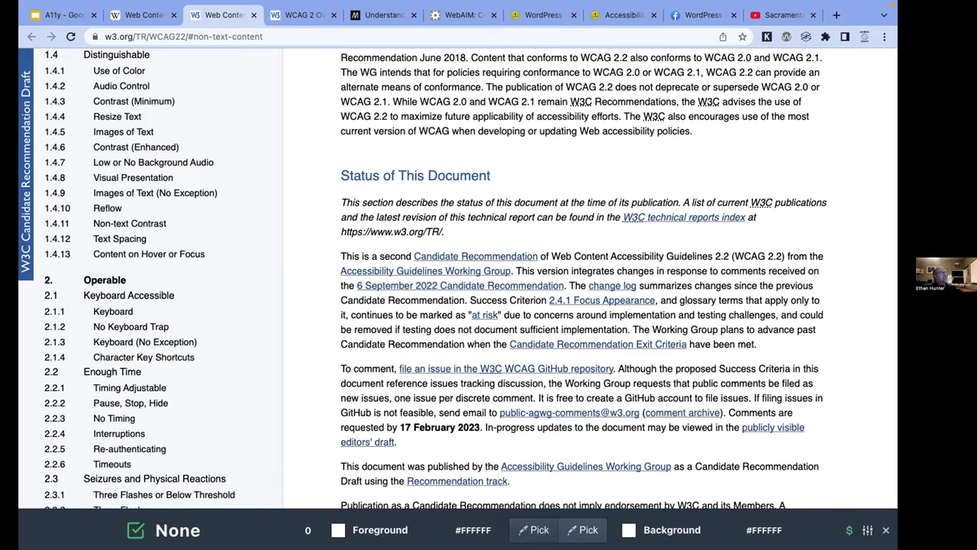
{"action": "left_click", "coordinate": [456, 271]}
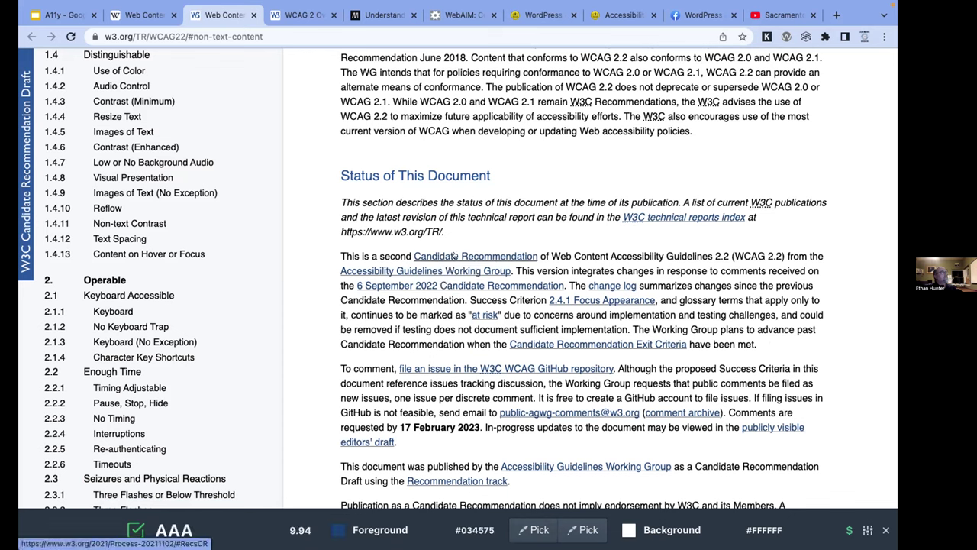
{"action": "left_click", "coordinate": [589, 530]}
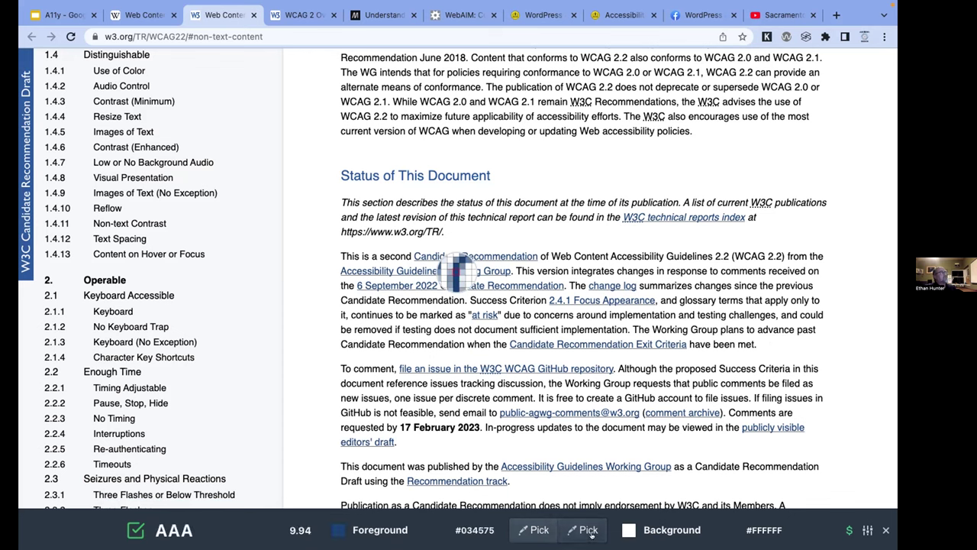
{"action": "left_click", "coordinate": [304, 249]}
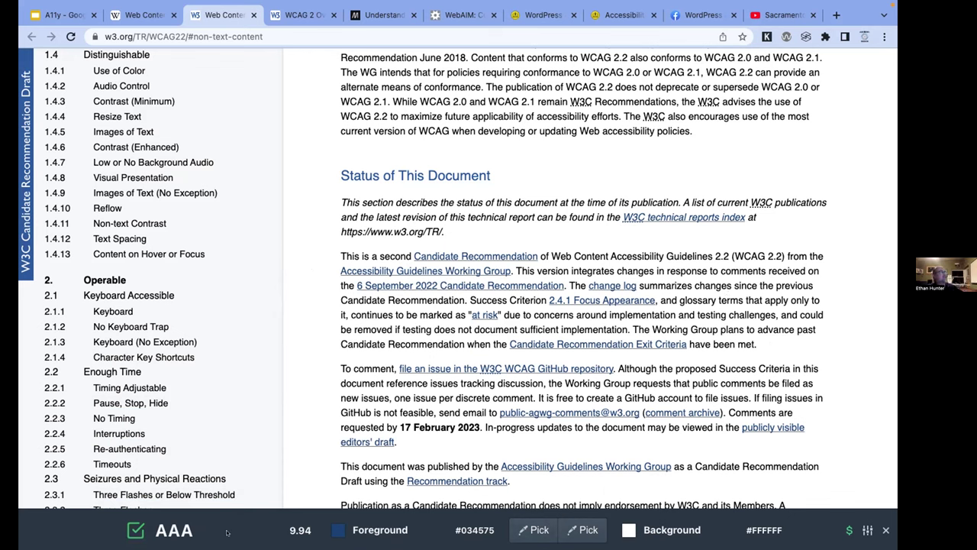
{"action": "scroll", "coordinate": [572, 240], "scroll_direction": "up", "scroll_amount": 10}
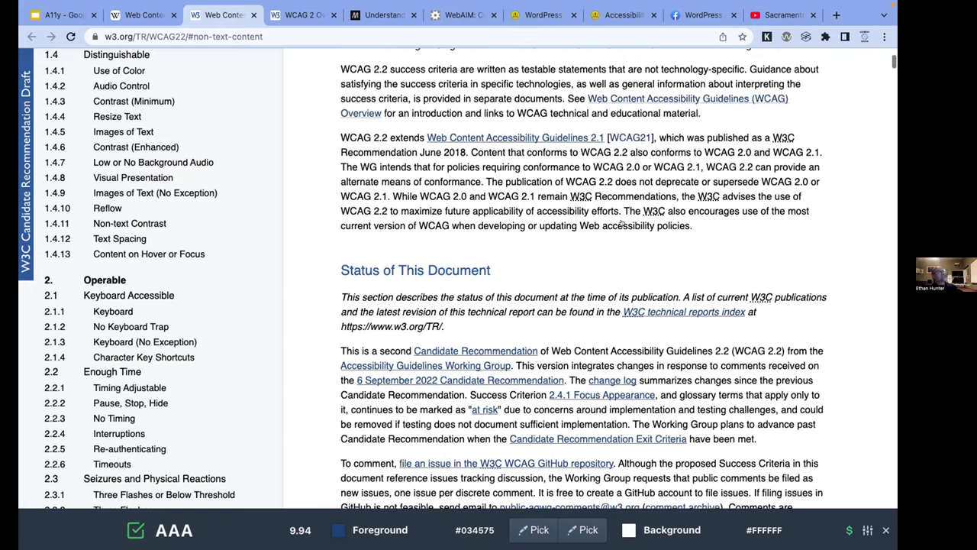
{"action": "scroll", "coordinate": [621, 222], "scroll_direction": "up", "scroll_amount": 3}
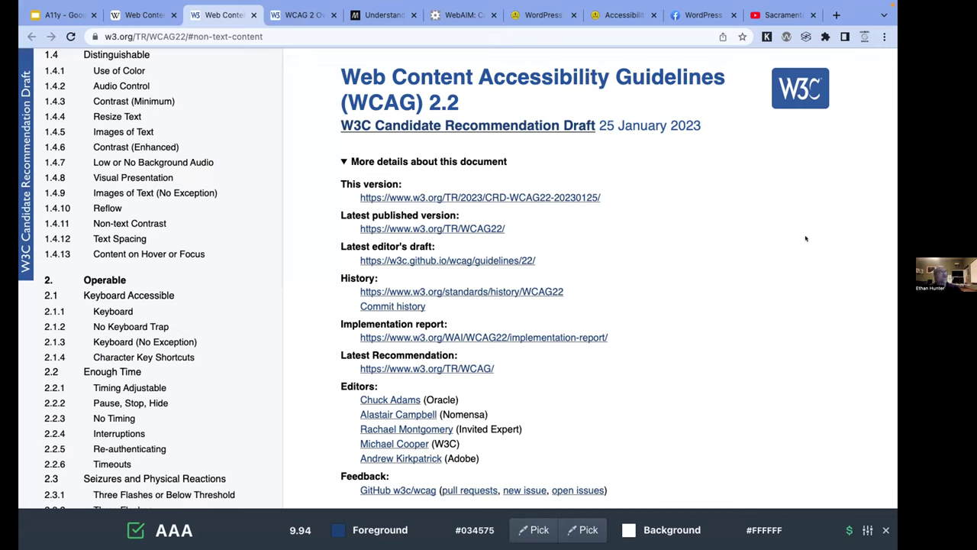
Return to Wikipedia's Web Content Accessibility Guidelines article, cancel the Lighthouse audit and close the developer tools
{"action": "left_click", "coordinate": [141, 14]}
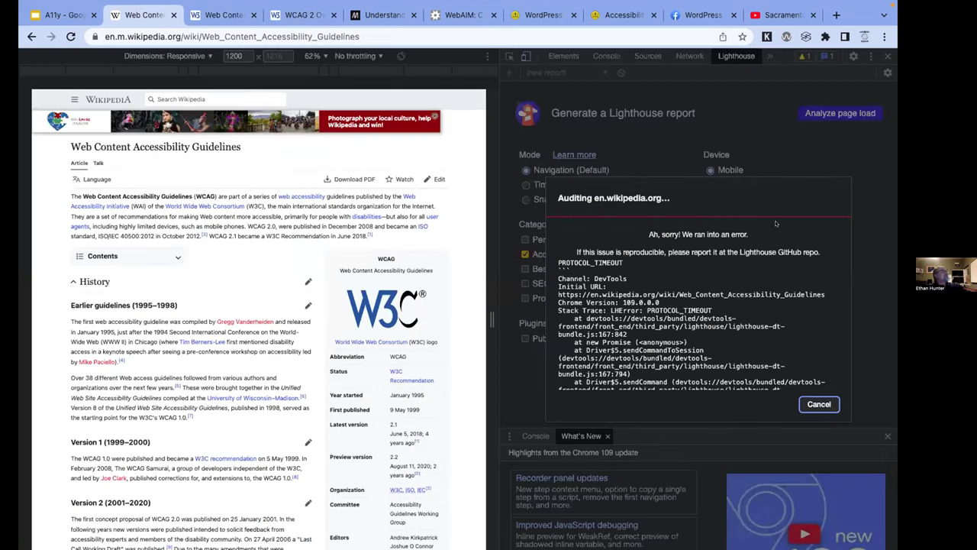
{"action": "left_click", "coordinate": [819, 405]}
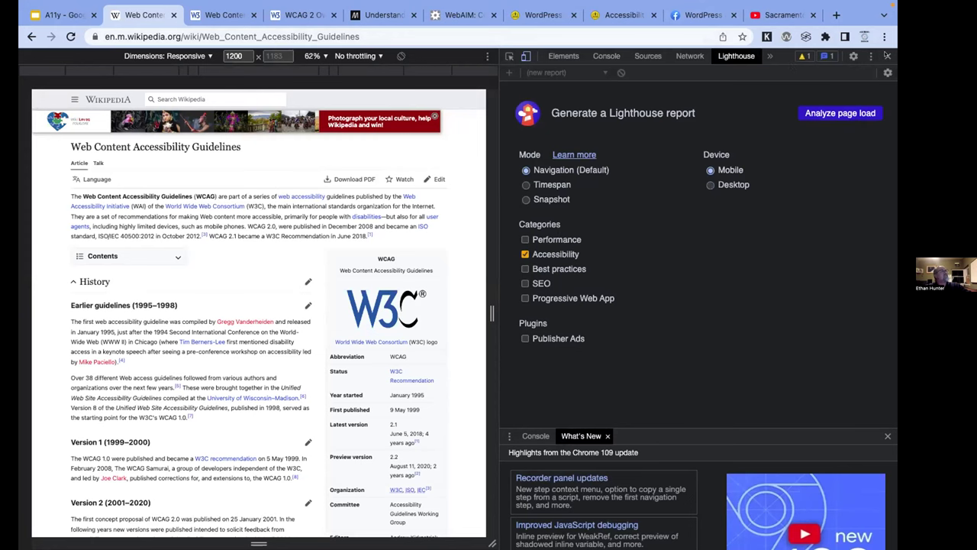
{"action": "left_click", "coordinate": [887, 56]}
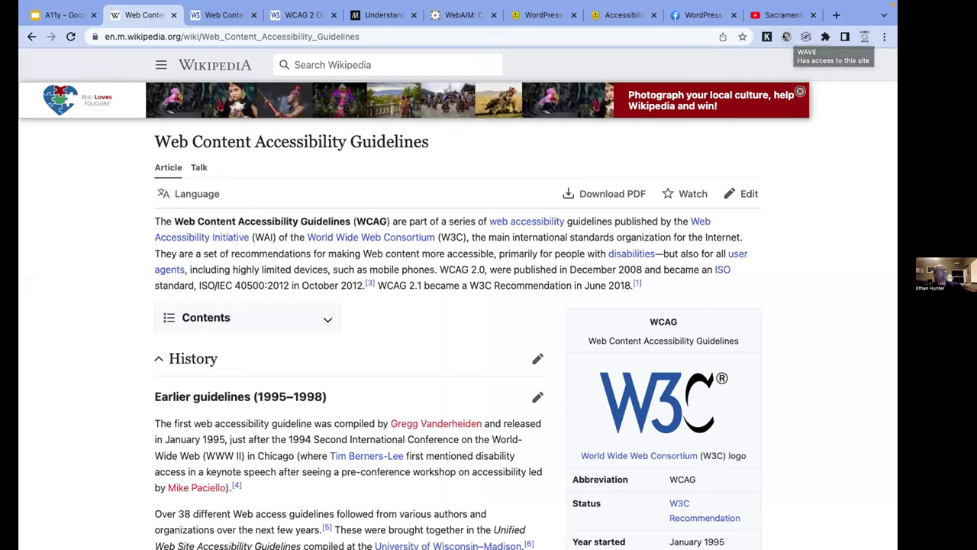
Run the WAVE evaluation on the Wikipedia article and review its detailed errors, contrast errors, alerts and features
{"action": "left_click", "coordinate": [786, 36]}
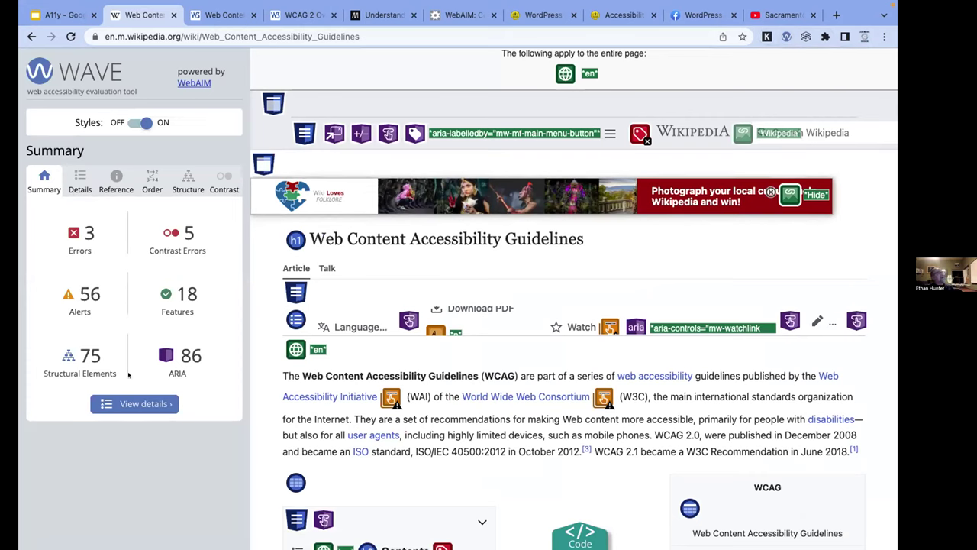
{"action": "left_click", "coordinate": [139, 404]}
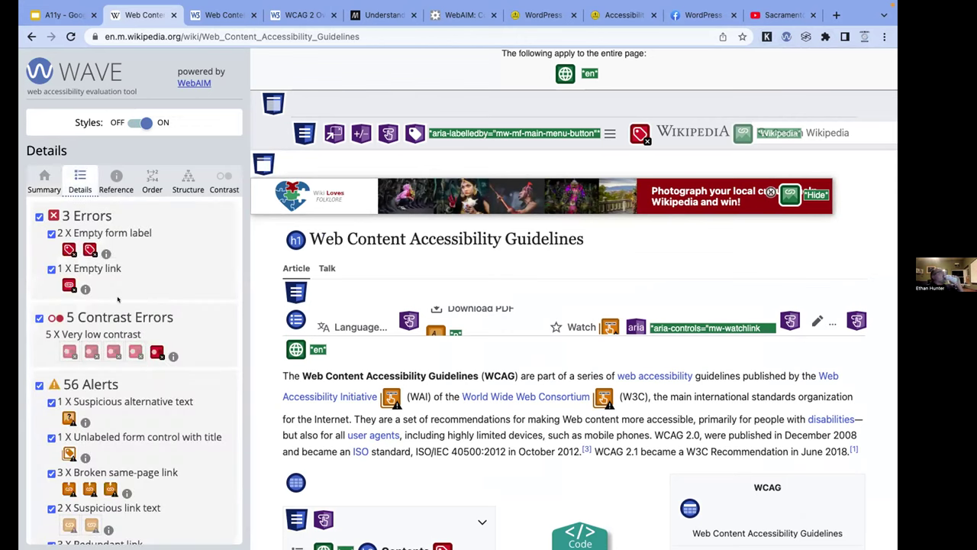
{"action": "scroll", "coordinate": [118, 369], "scroll_direction": "down", "scroll_amount": 8}
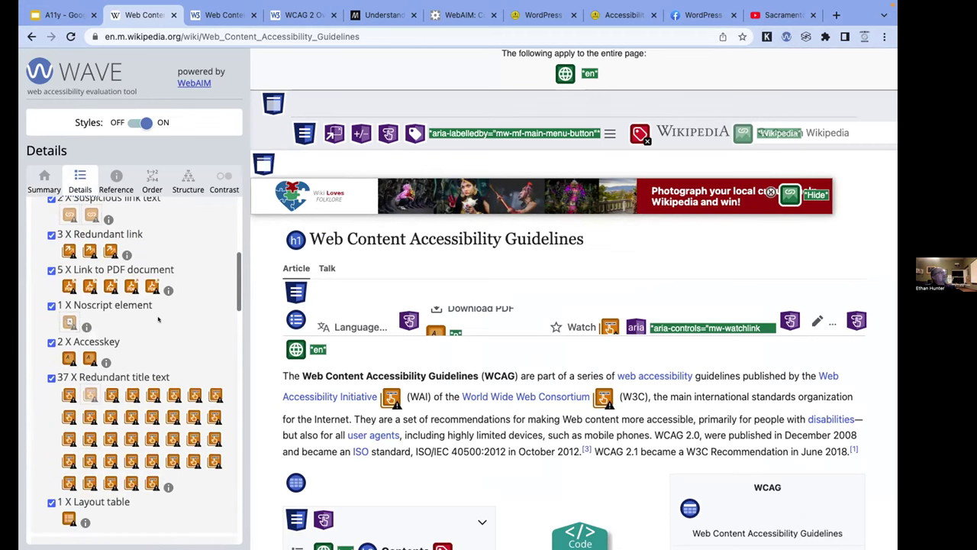
{"action": "scroll", "coordinate": [158, 319], "scroll_direction": "down", "scroll_amount": 7}
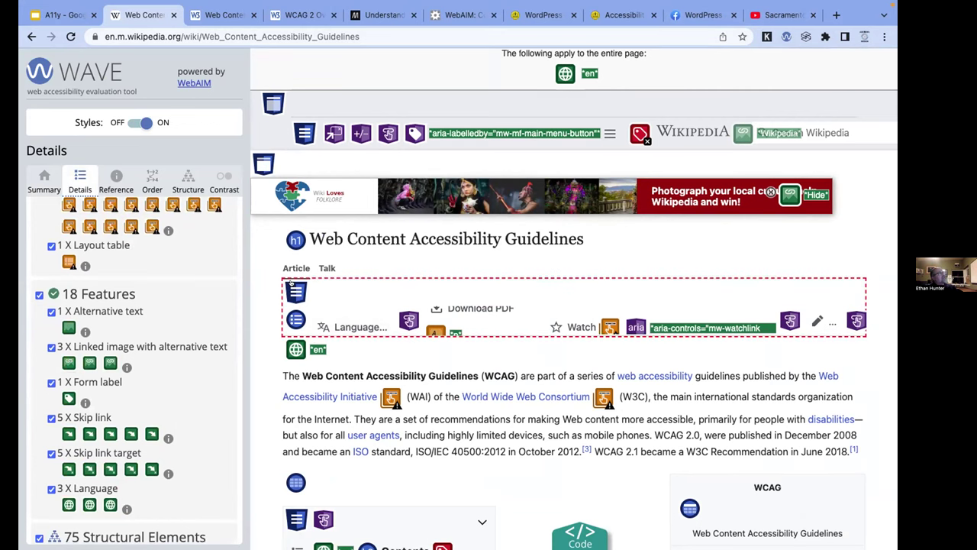
{"action": "scroll", "coordinate": [591, 337], "scroll_direction": "down", "scroll_amount": 4}
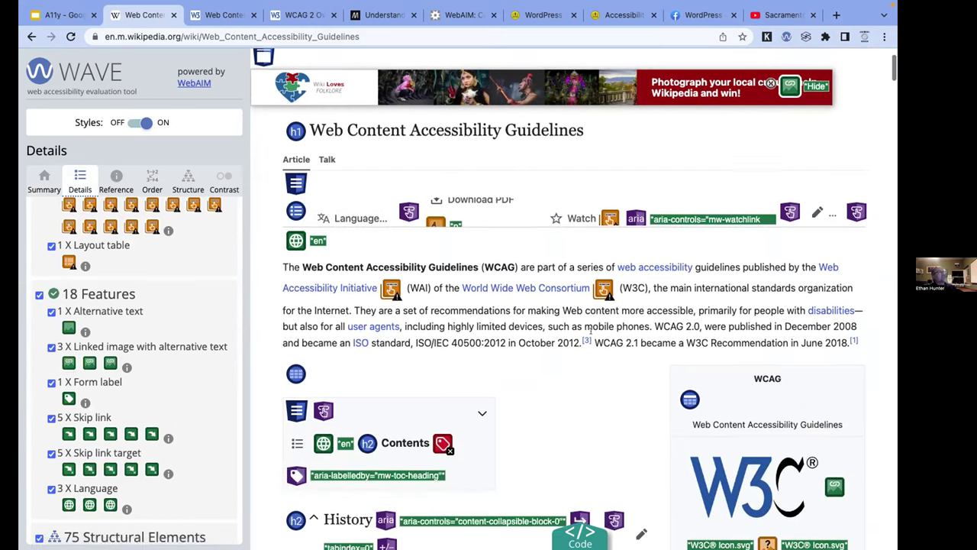
{"action": "scroll", "coordinate": [588, 306], "scroll_direction": "down", "scroll_amount": 2}
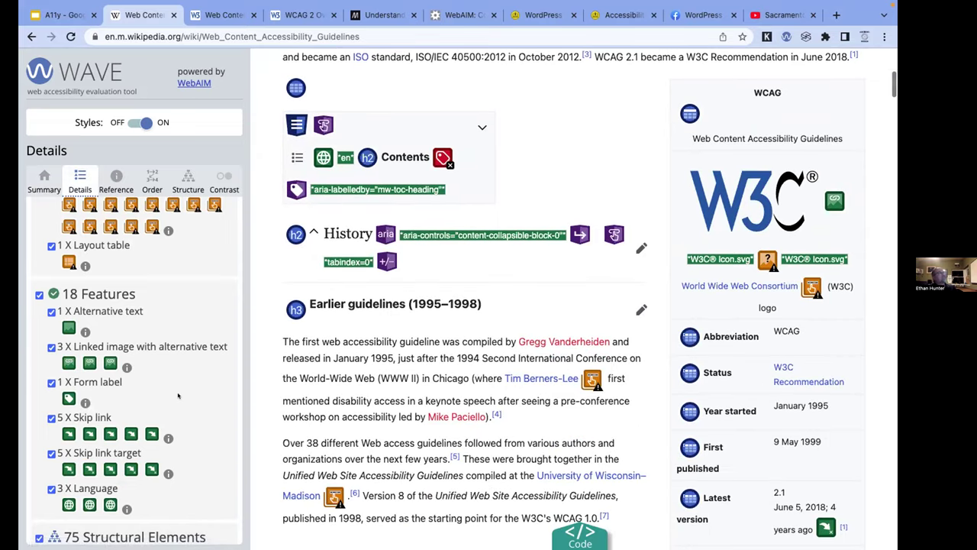
{"action": "scroll", "coordinate": [178, 328], "scroll_direction": "up", "scroll_amount": 5}
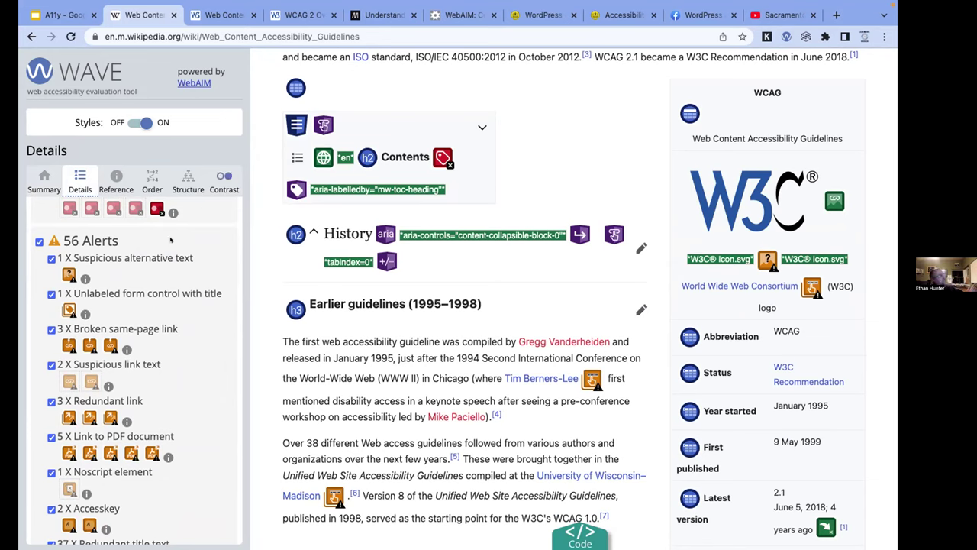
Review the article's heading and landmark structure in WAVE, and reload the page to clear the evaluation
{"action": "left_click", "coordinate": [180, 180]}
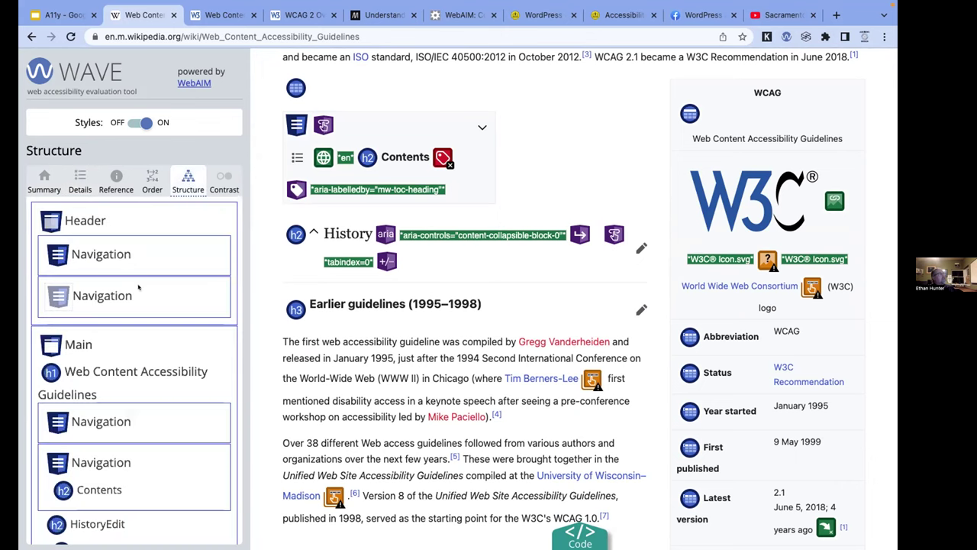
{"action": "scroll", "coordinate": [139, 287], "scroll_direction": "down", "scroll_amount": 10}
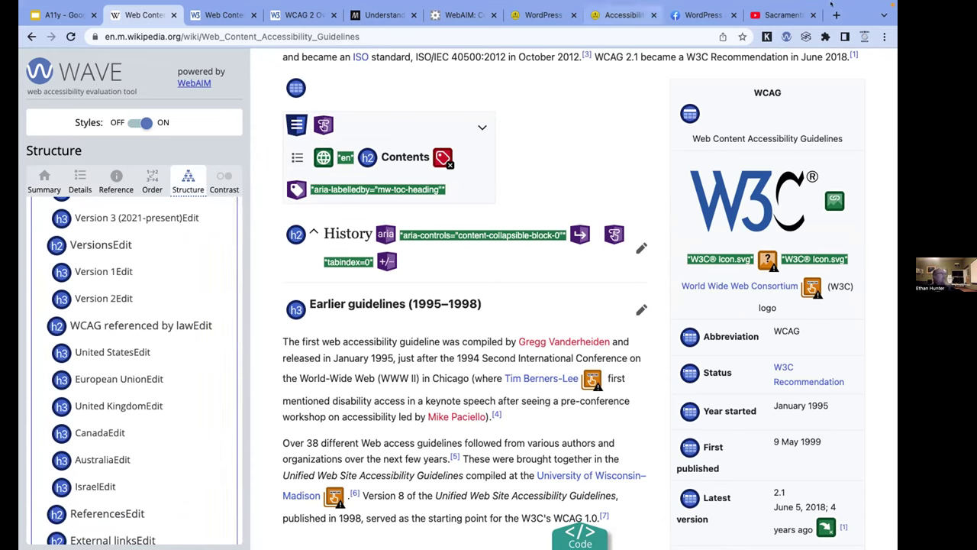
{"action": "left_click", "coordinate": [70, 36]}
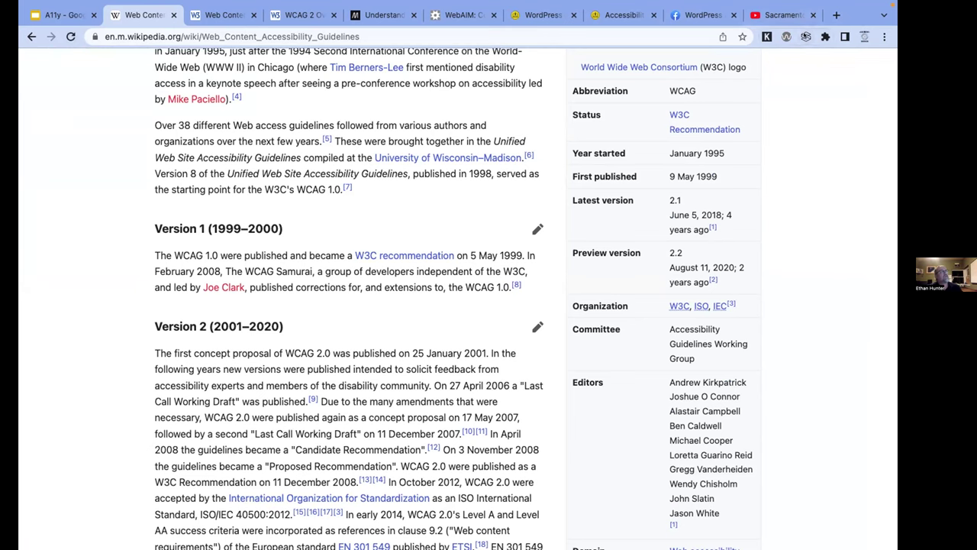
Launch the Silktide disability simulator on the article, show its extension name and move the simulator panel higher on the page
{"action": "left_click", "coordinate": [806, 35]}
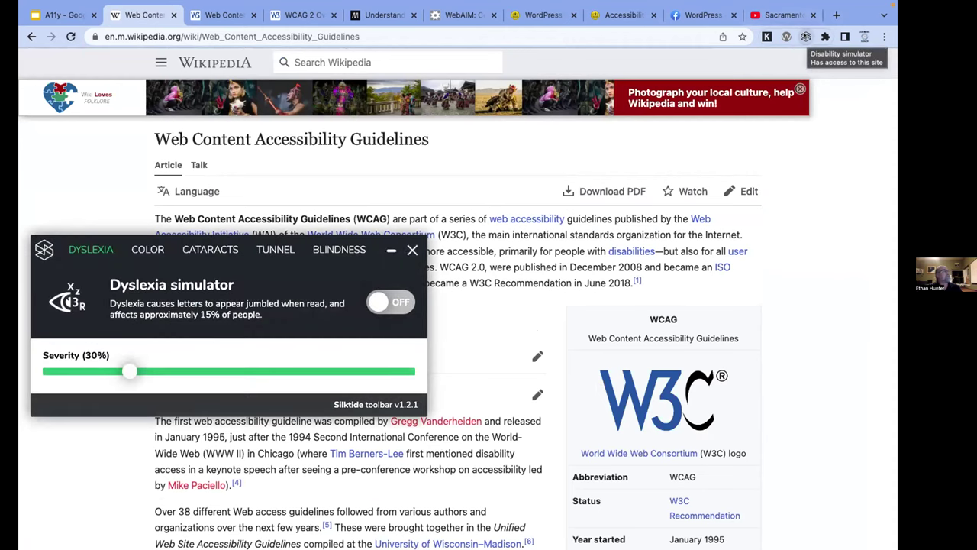
{"action": "right_click", "coordinate": [806, 36]}
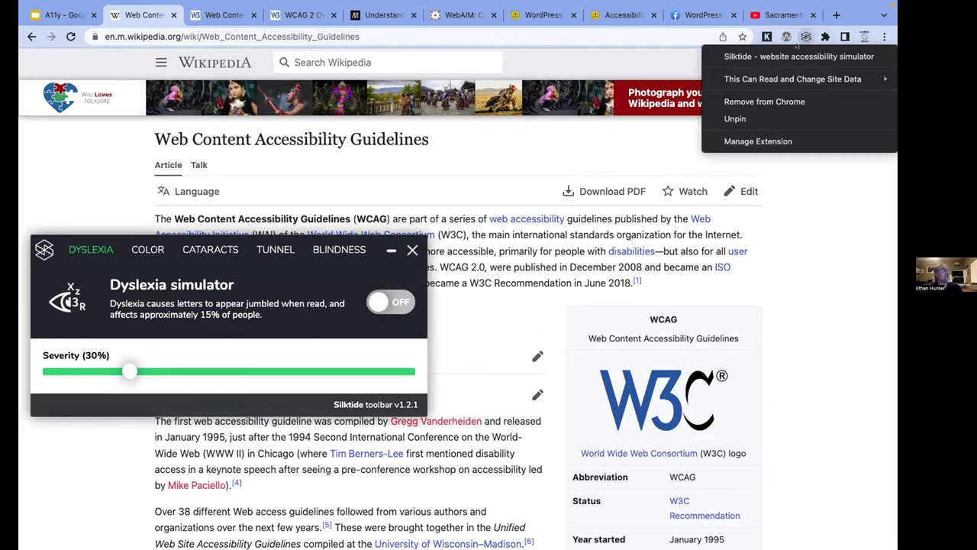
{"action": "left_click", "coordinate": [872, 279]}
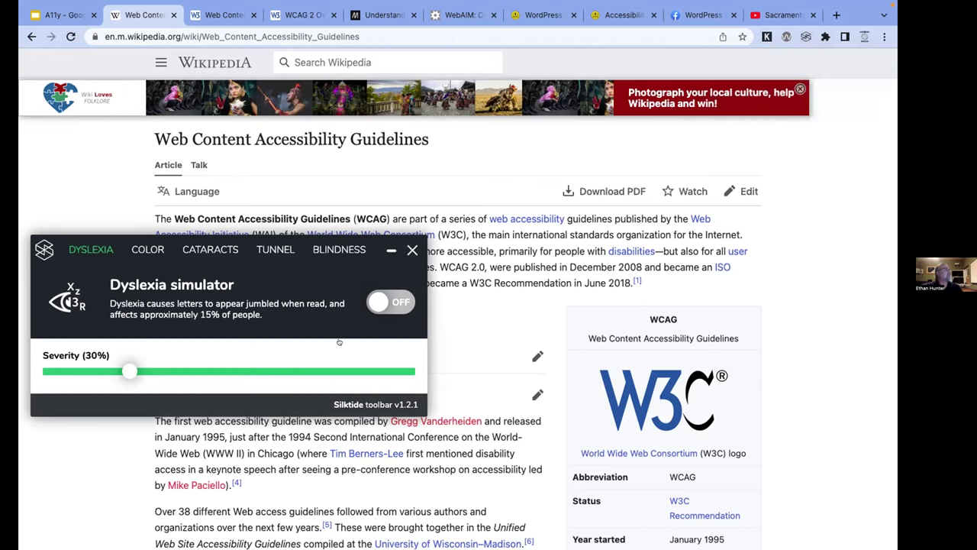
{"action": "left_click_drag", "start_coordinate": [317, 235], "coordinate": [172, 184]}
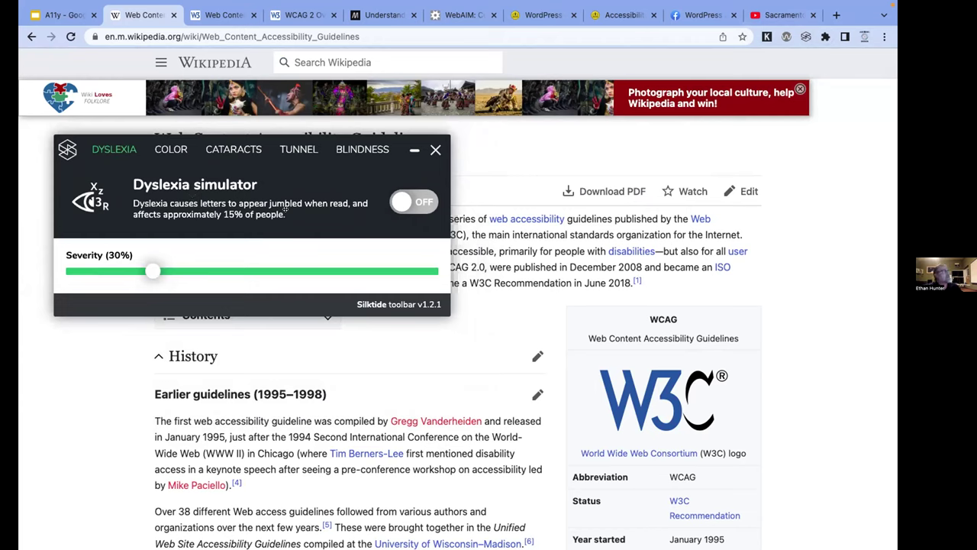
Preview the article with the dyslexia simulator at 30% severity, examine the jumbled text enlarged, and turn the simulation off
{"action": "left_click", "coordinate": [397, 201]}
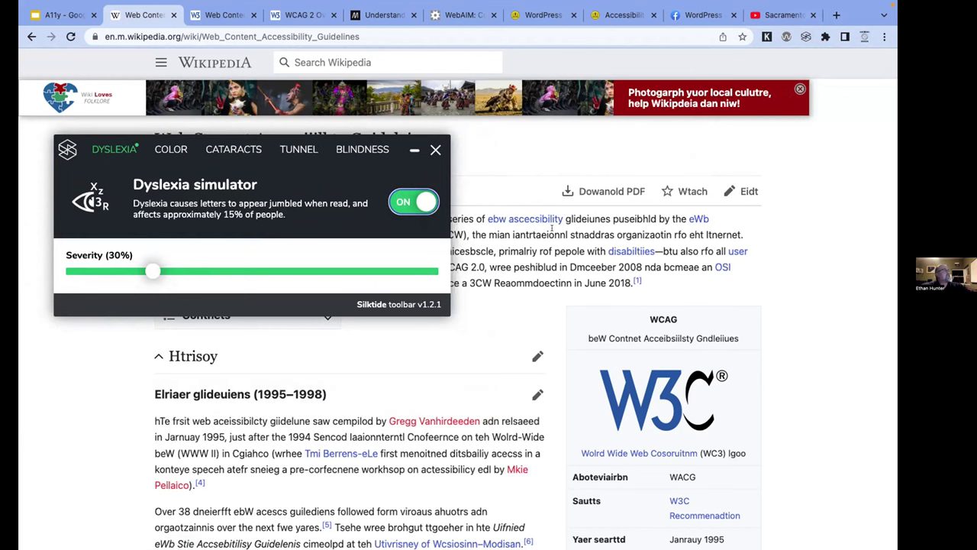
{"action": "scroll", "coordinate": [552, 229], "scroll_direction": "up", "scroll_amount": 2}
{"action": "scroll", "coordinate": [552, 229], "scroll_direction": "up", "scroll_amount": 3}
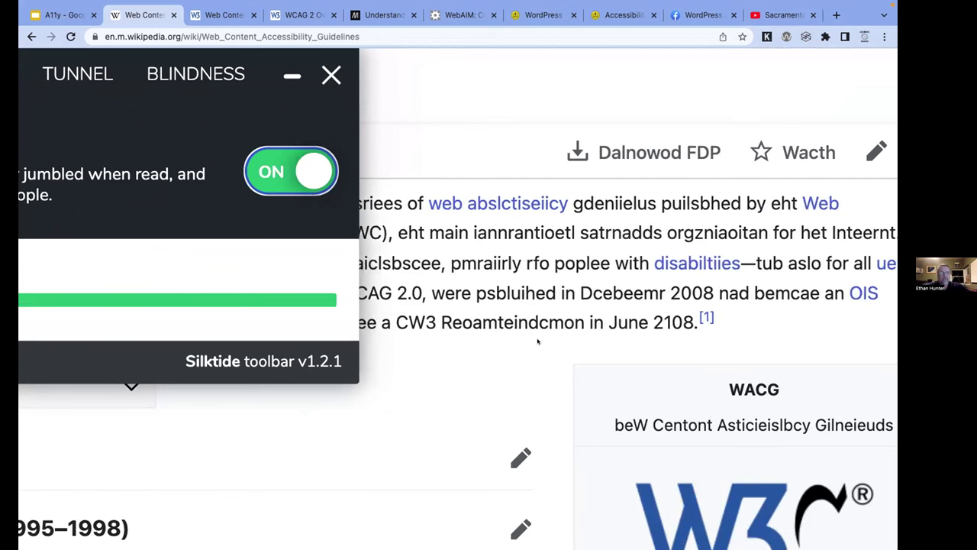
{"action": "key", "text": "ctrl+minus"}
{"action": "key", "text": "ctrl+minus"}
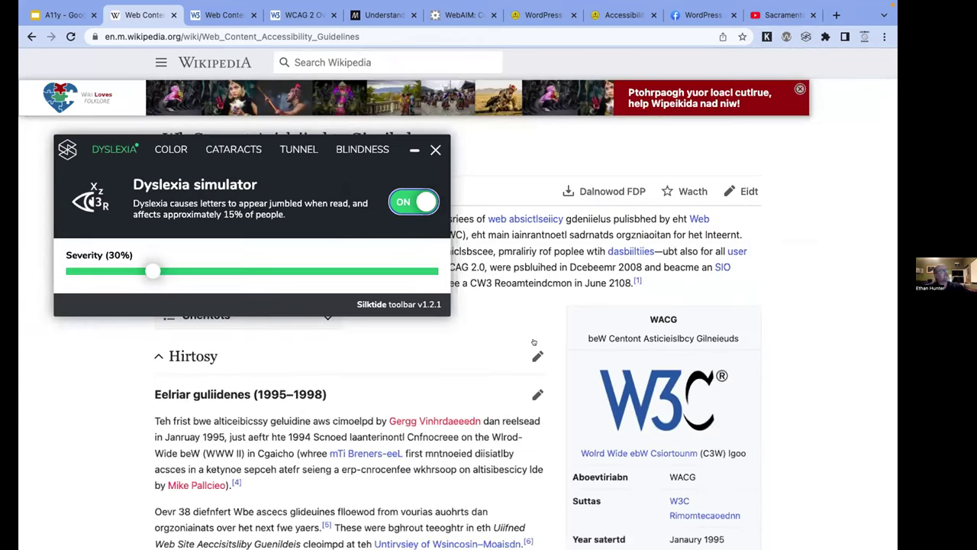
{"action": "left_click", "coordinate": [416, 197]}
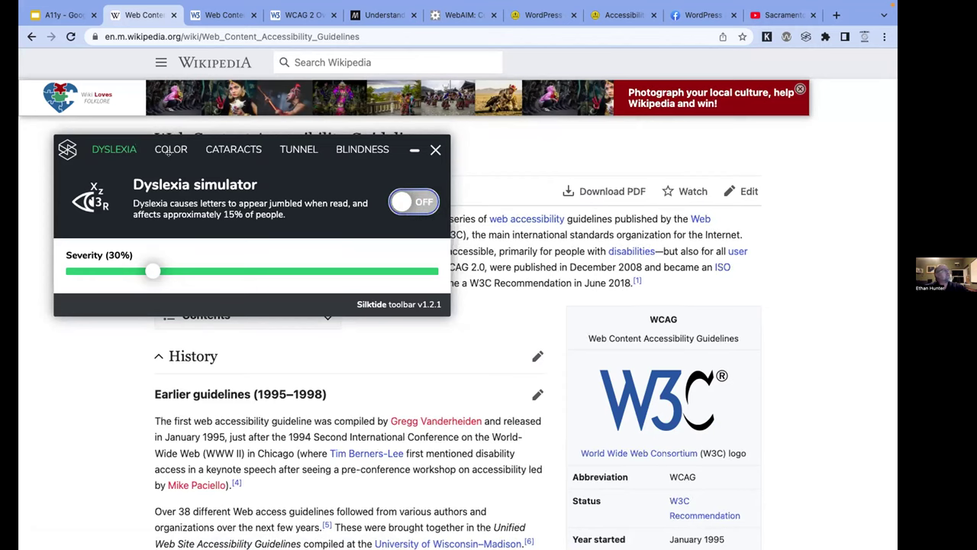
Compare the article with and without the "Green appears weak" color blindness simulation, leaving the simulation off
{"action": "left_click", "coordinate": [165, 149]}
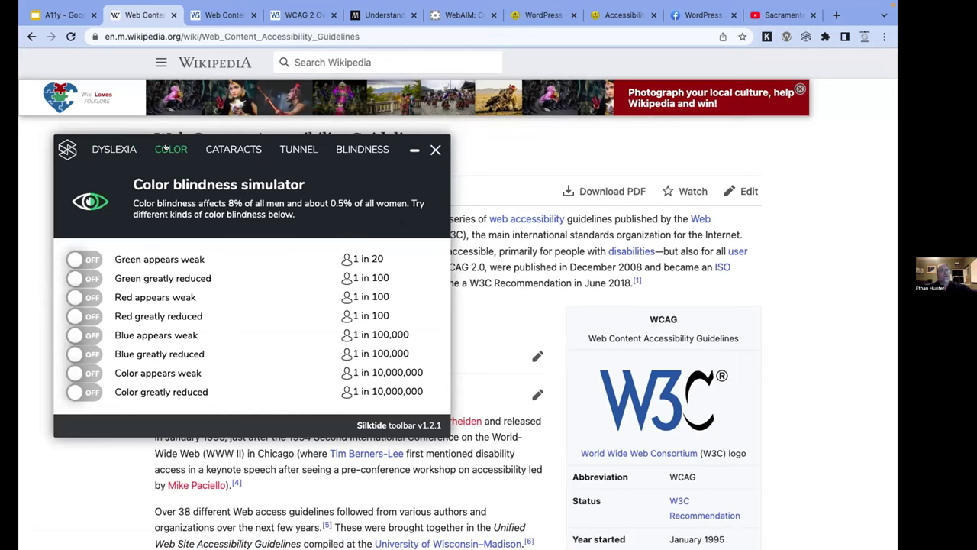
{"action": "left_click", "coordinate": [73, 260]}
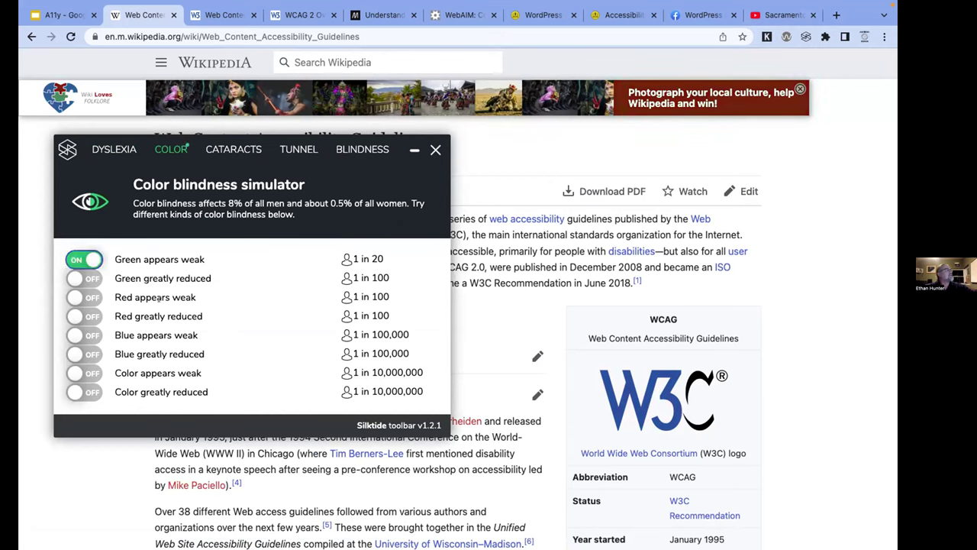
{"action": "left_click", "coordinate": [84, 259]}
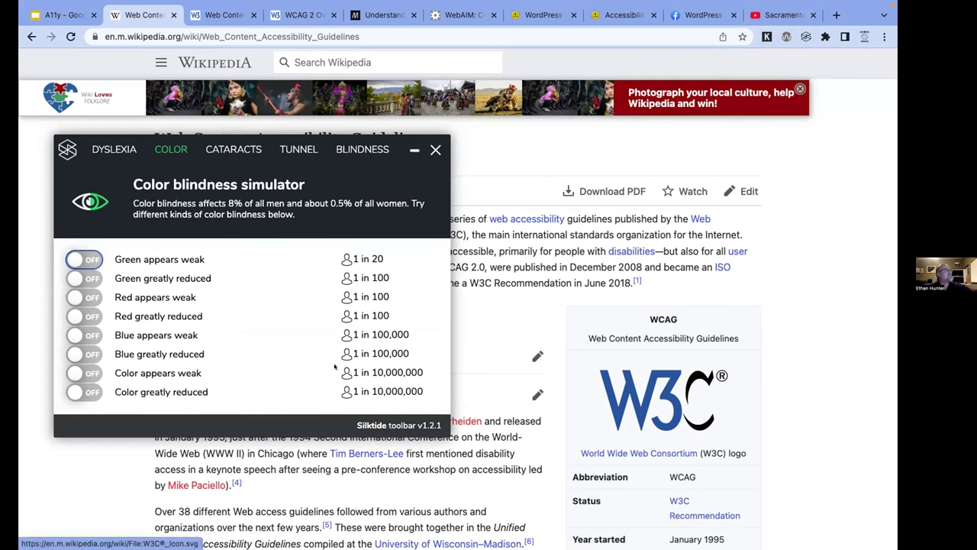
{"action": "left_click", "coordinate": [75, 260]}
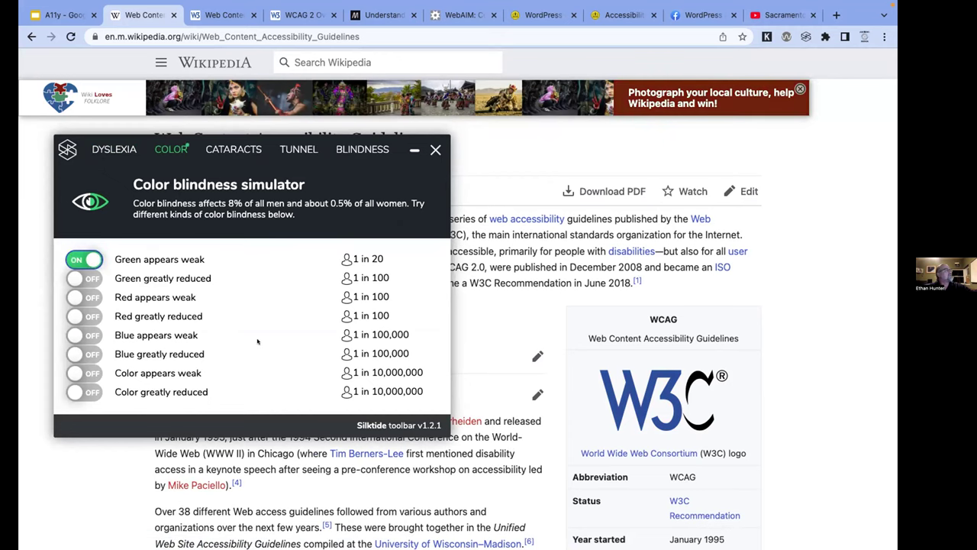
{"action": "scroll", "coordinate": [258, 341], "scroll_direction": "down", "scroll_amount": 1}
{"action": "left_click", "coordinate": [77, 260]}
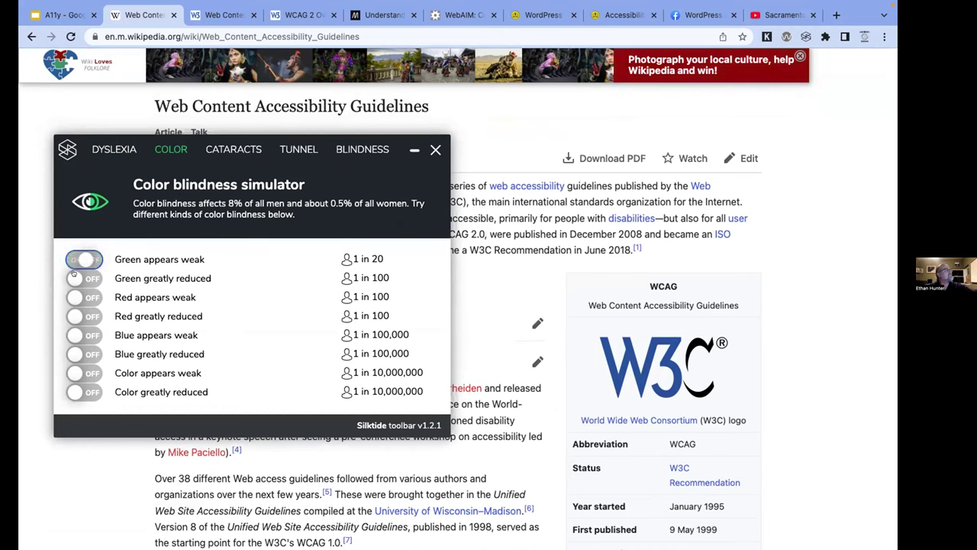
Compare the article with and without the "Green greatly reduced" color blindness simulation, leaving the simulation off
{"action": "left_click", "coordinate": [74, 278]}
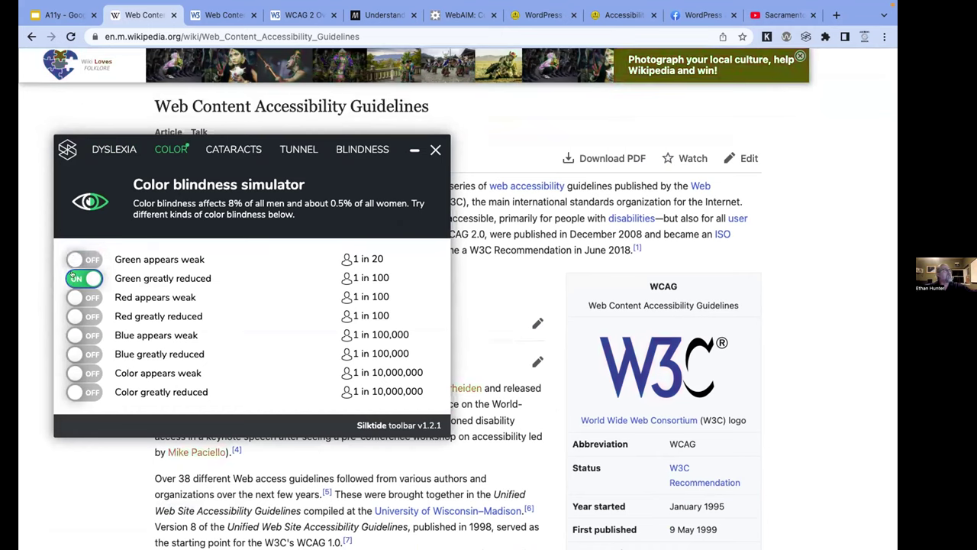
{"action": "left_click", "coordinate": [83, 277]}
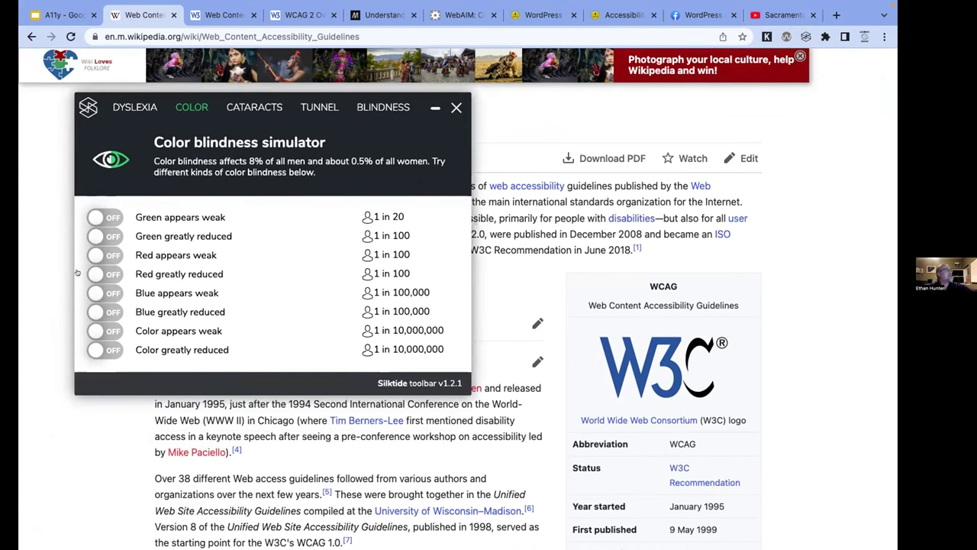
{"action": "left_click", "coordinate": [90, 236]}
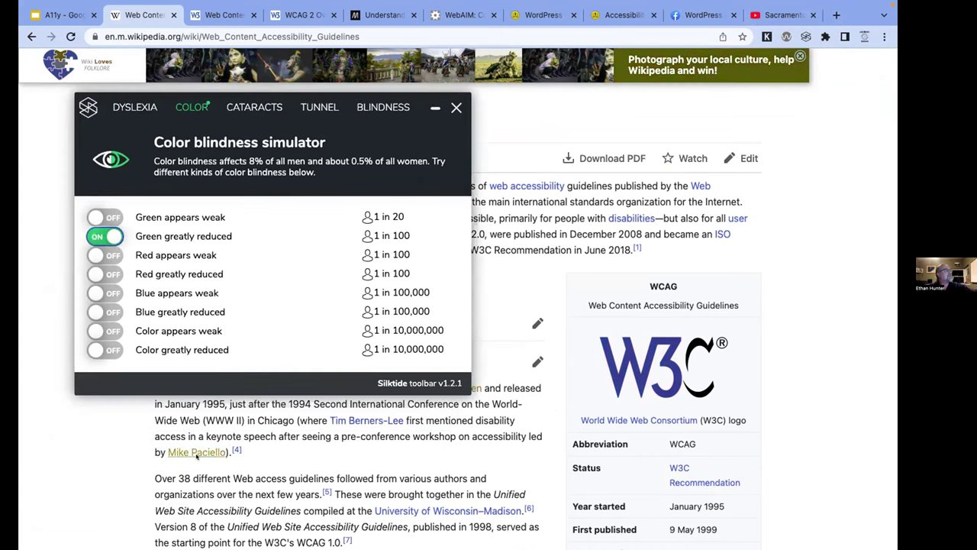
{"action": "left_click", "coordinate": [106, 234]}
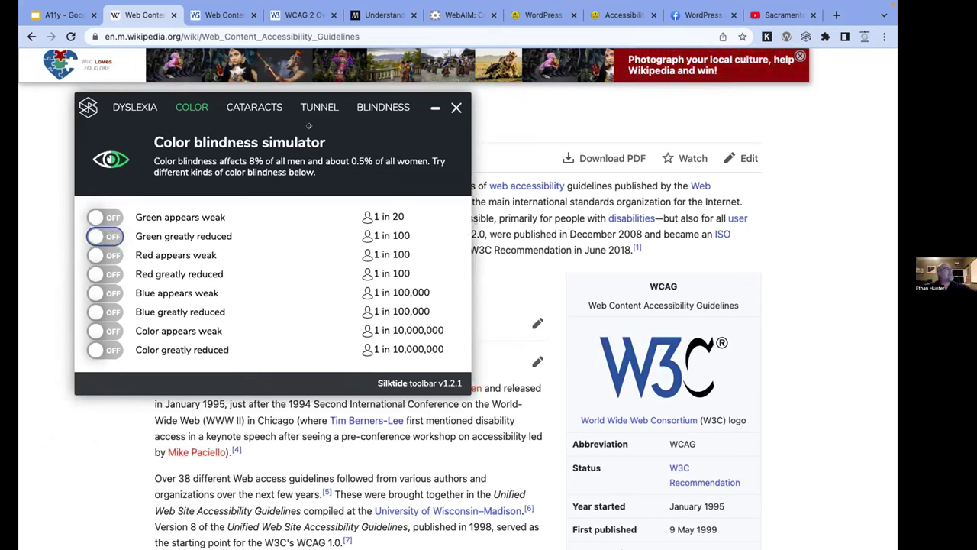
View the cataracts and loss of vision simulators, and turn on the screen reader simulator for blindness
{"action": "left_click", "coordinate": [243, 109]}
{"action": "left_click", "coordinate": [311, 108]}
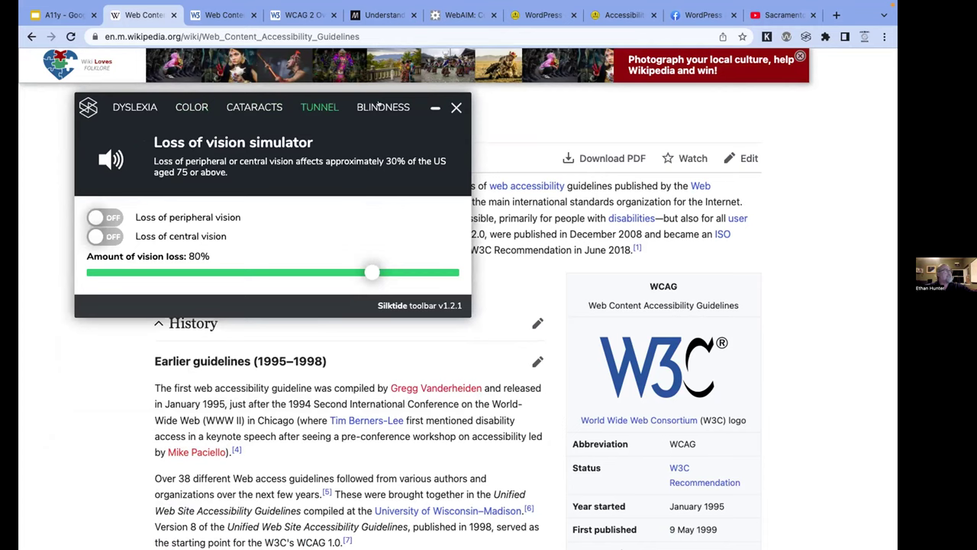
{"action": "left_click", "coordinate": [377, 108]}
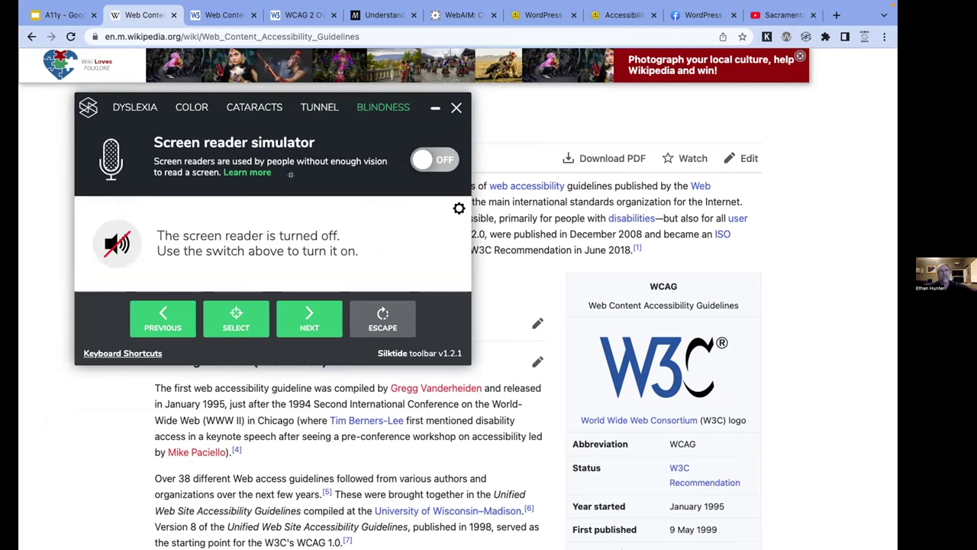
{"action": "left_click", "coordinate": [422, 158]}
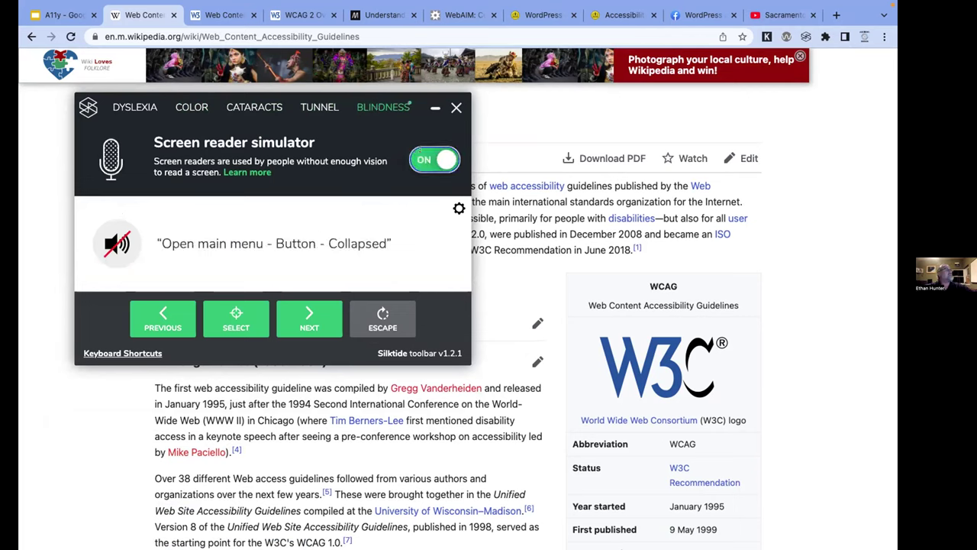
Review the screen reader simulator's list of keyboard shortcuts, including the landmark, heading, link and form input navigation commands
{"action": "left_click", "coordinate": [142, 358]}
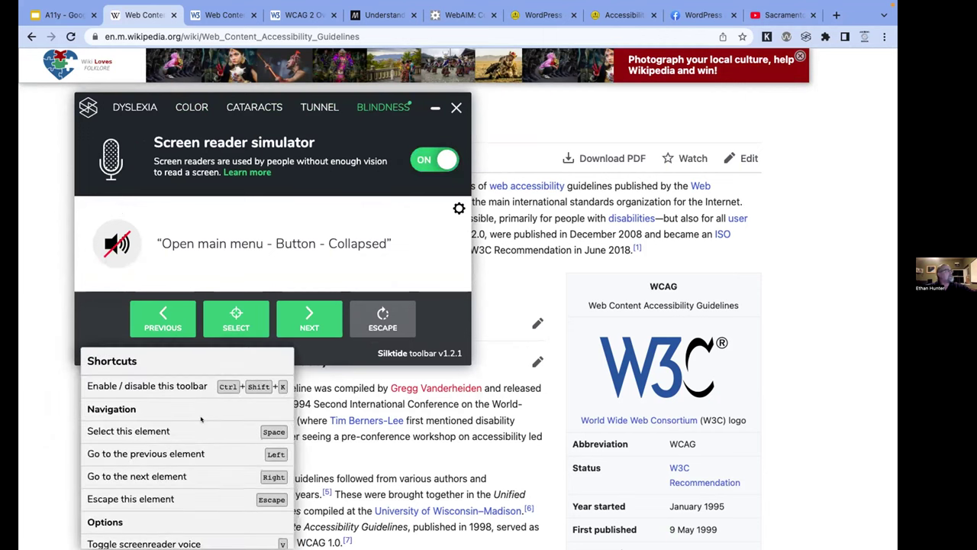
{"action": "scroll", "coordinate": [371, 420], "scroll_direction": "down", "scroll_amount": 2}
{"action": "scroll", "coordinate": [175, 476], "scroll_direction": "down", "scroll_amount": 8}
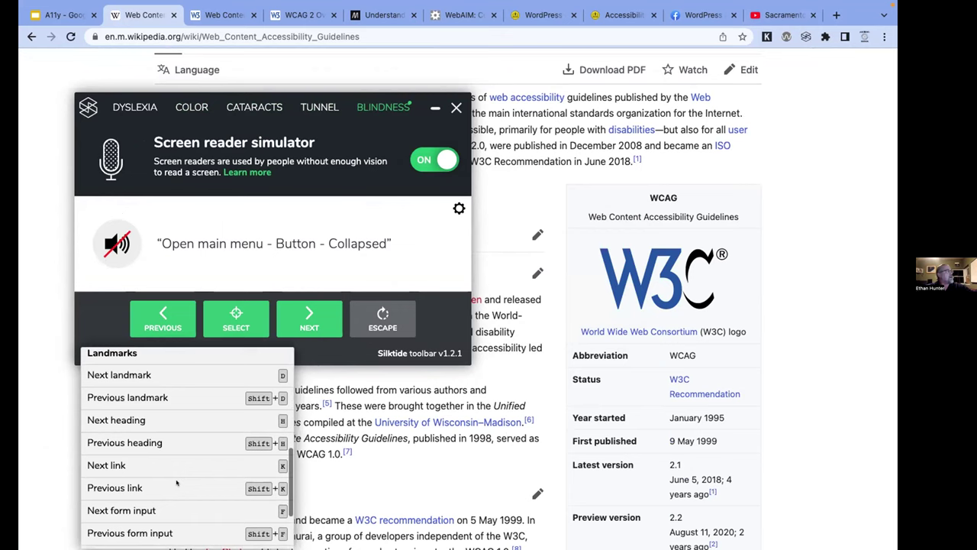
{"action": "scroll", "coordinate": [177, 483], "scroll_direction": "down", "scroll_amount": 2}
{"action": "scroll", "coordinate": [177, 482], "scroll_direction": "down", "scroll_amount": 3}
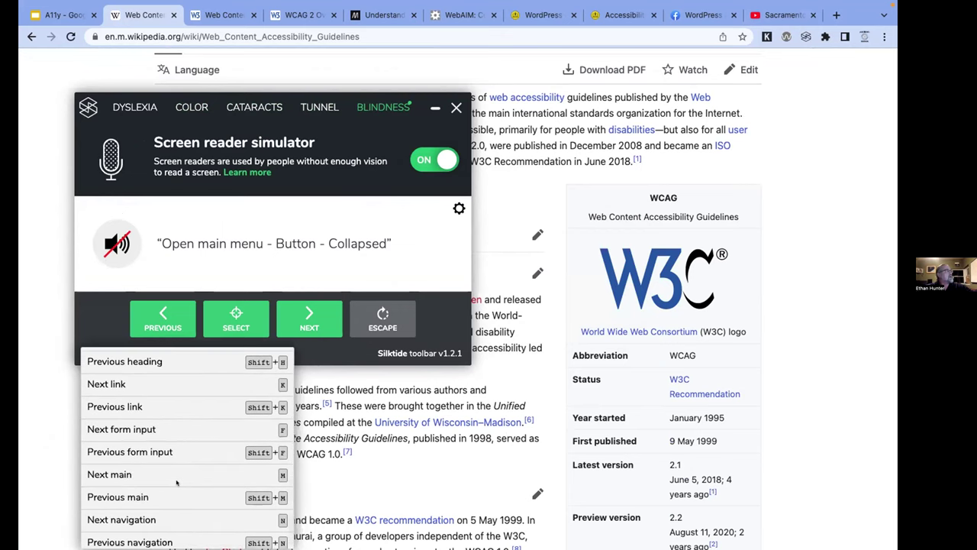
{"action": "scroll", "coordinate": [176, 483], "scroll_direction": "up", "scroll_amount": 10}
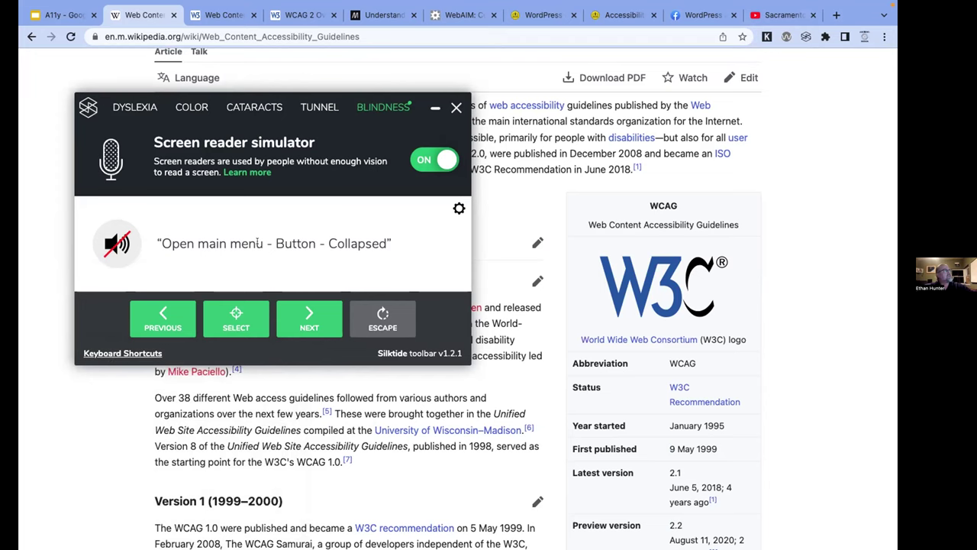
Move the screen reader simulator through the article's headings as far as European Union, and close the simulator
{"action": "key", "text": "Down"}
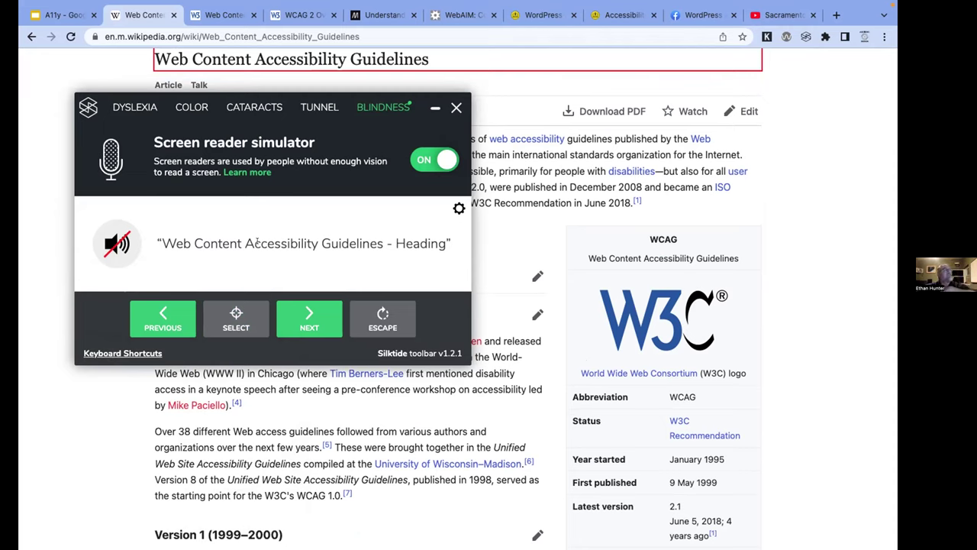
{"action": "key", "text": "Right"}
{"action": "key", "text": "Right"}
{"action": "key", "text": "Right"}
{"action": "key", "text": "Right"}
{"action": "key", "text": "Right"}
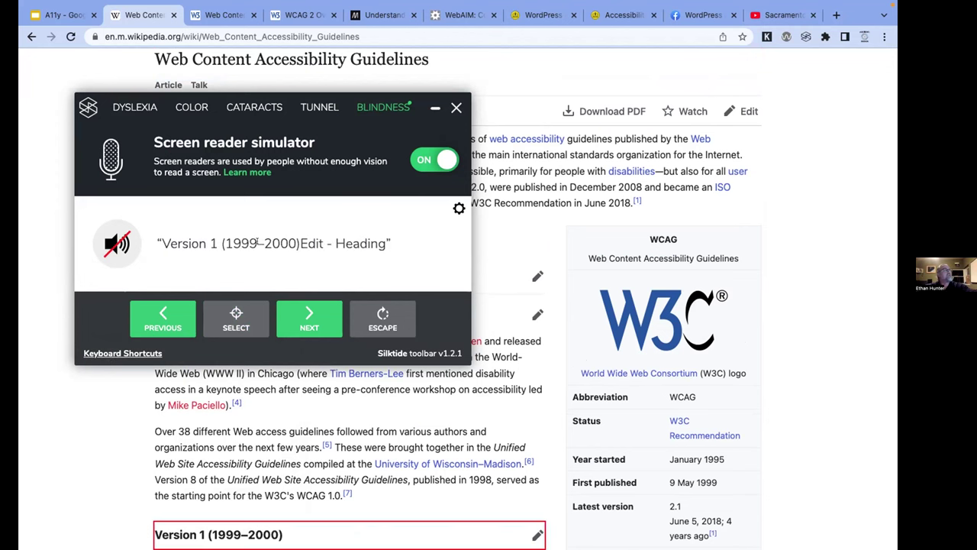
{"action": "key", "text": "Right"}
{"action": "key", "text": "Right"}
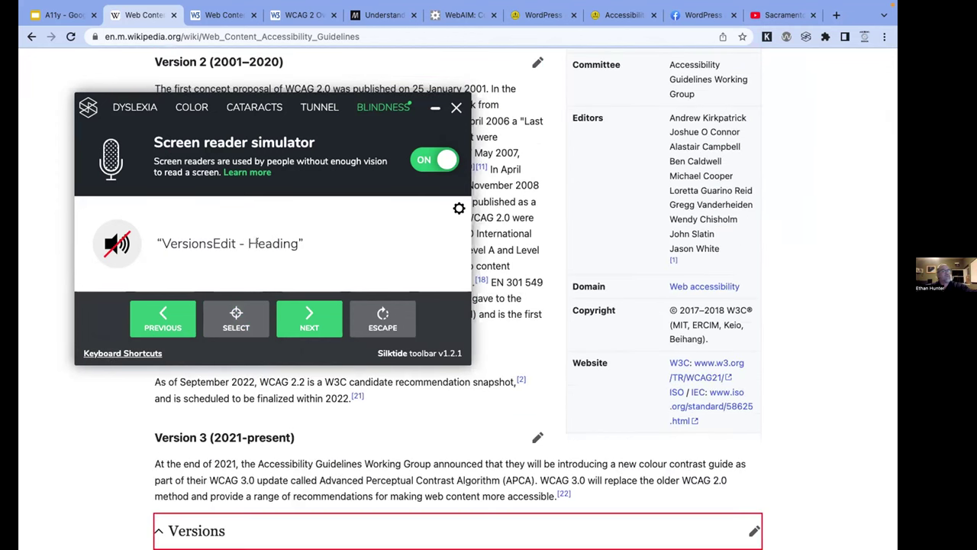
{"action": "key", "text": "Right"}
{"action": "key", "text": "Right"}
{"action": "key", "text": "Right"}
{"action": "key", "text": "Right"}
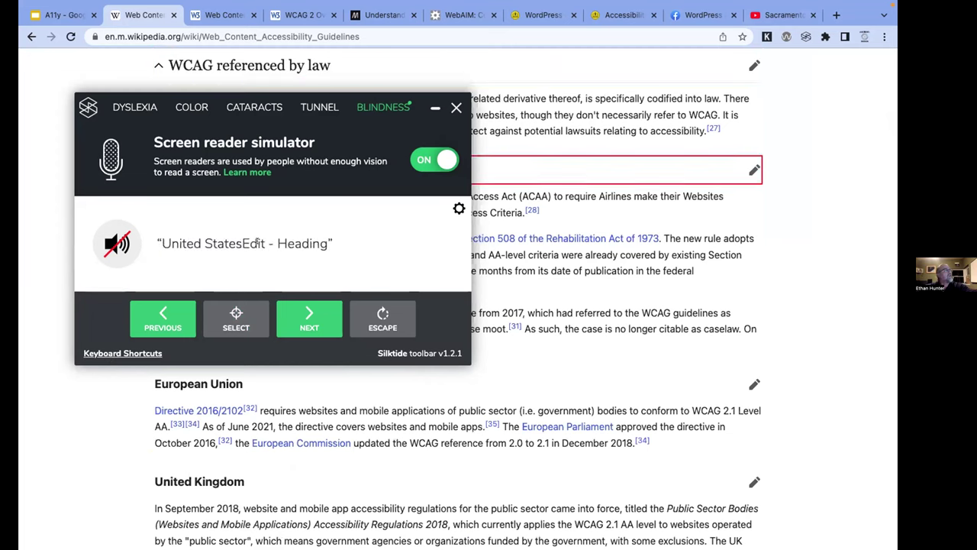
{"action": "key", "text": "Right"}
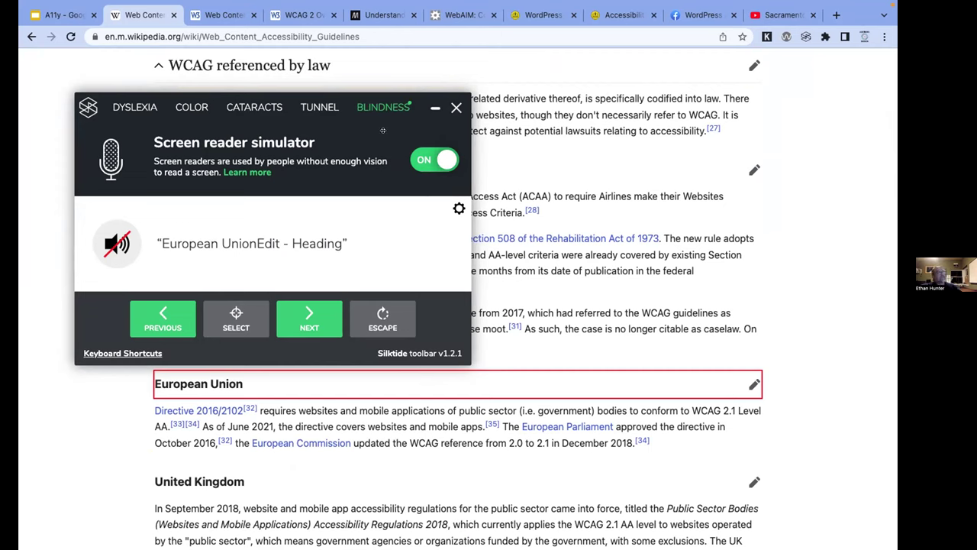
{"action": "left_click", "coordinate": [452, 107]}
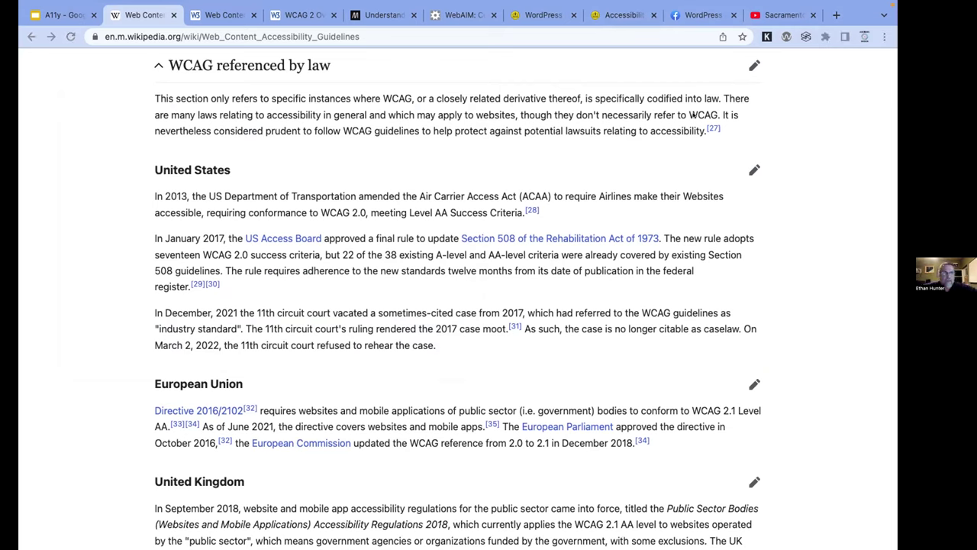
Return to the A11y presentation in Google Slides and go back from the Recap! slide to the A11y title slide
{"action": "left_click", "coordinate": [61, 14]}
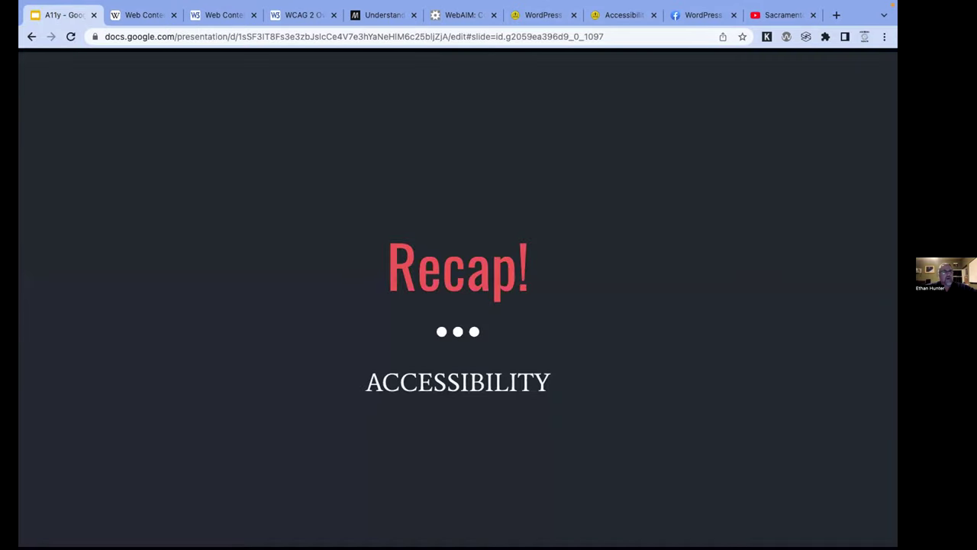
{"action": "key", "text": "Left"}
{"action": "key", "text": "Left"}
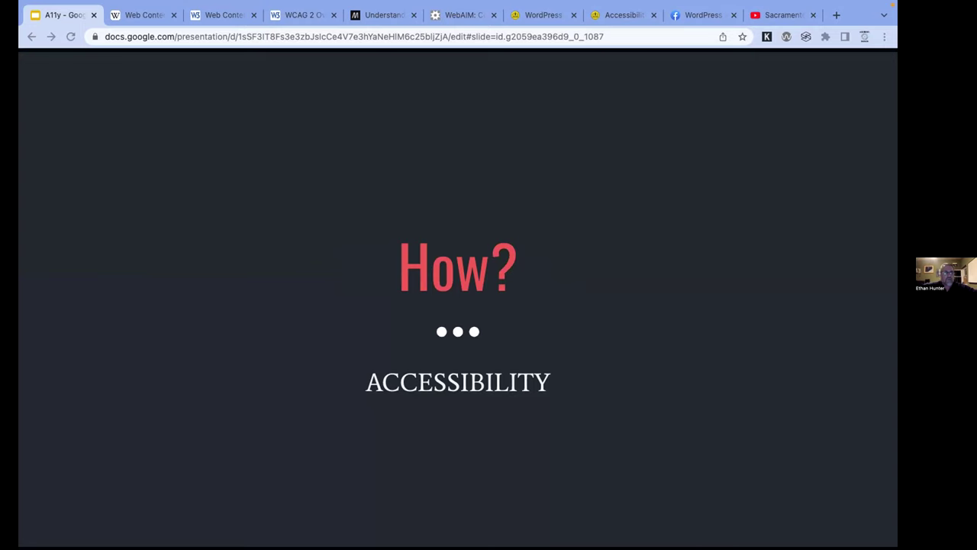
{"action": "key", "text": "Right"}
{"action": "key", "text": "Right"}
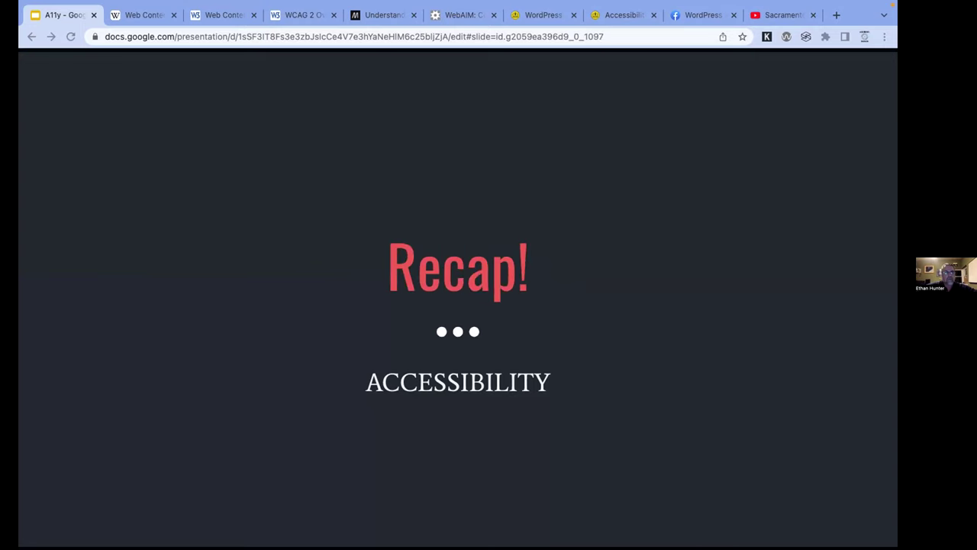
{"action": "key", "text": "Left"}
{"action": "key", "text": "Left"}
{"action": "key", "text": "Left"}
{"action": "key", "text": "Right"}
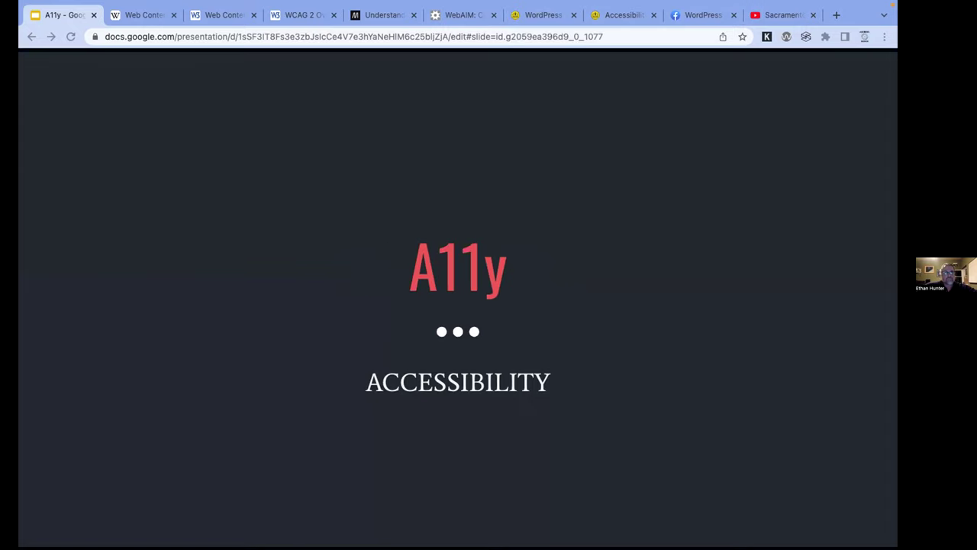